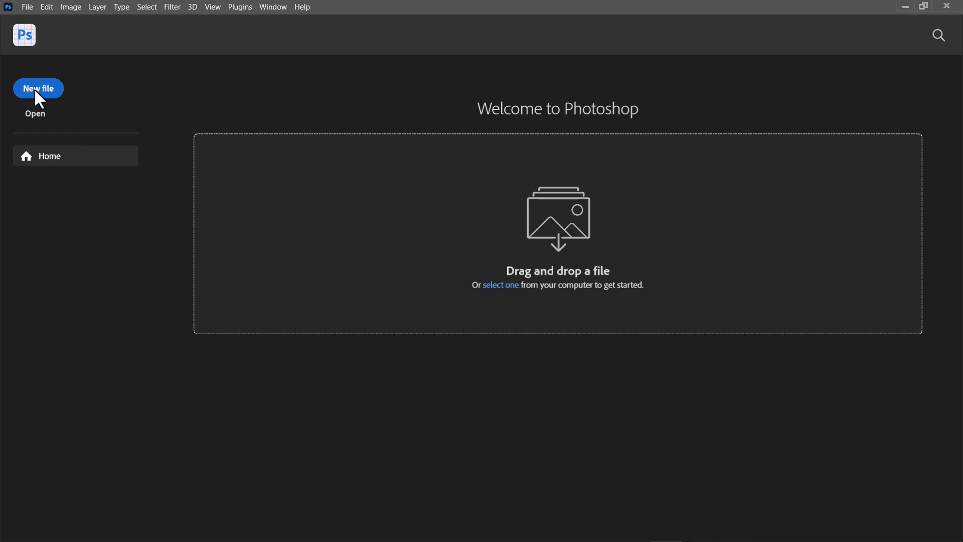
Create a new blank white document at the Default Photoshop Size (16 × 12 cm).
{"action": "left_click", "coordinate": [37, 90]}
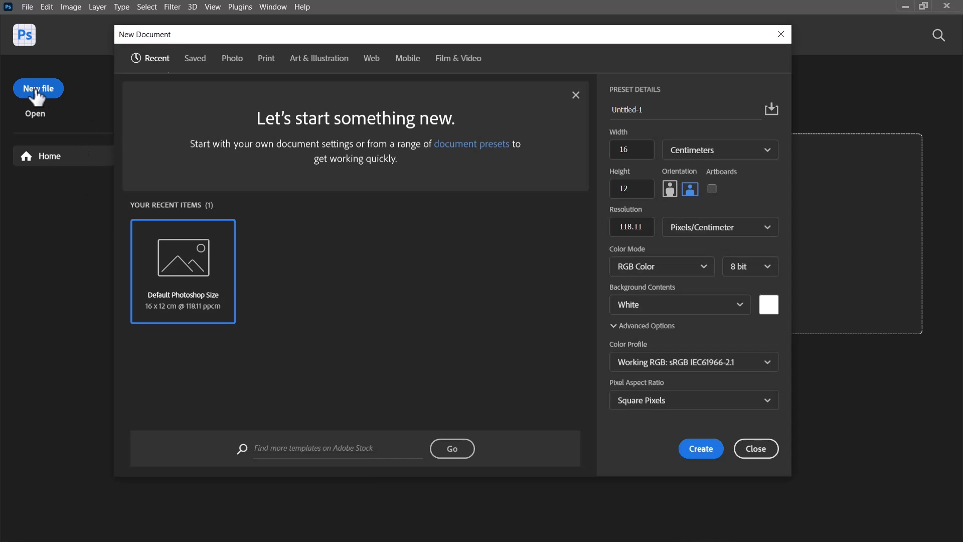
{"action": "left_click", "coordinate": [716, 454]}
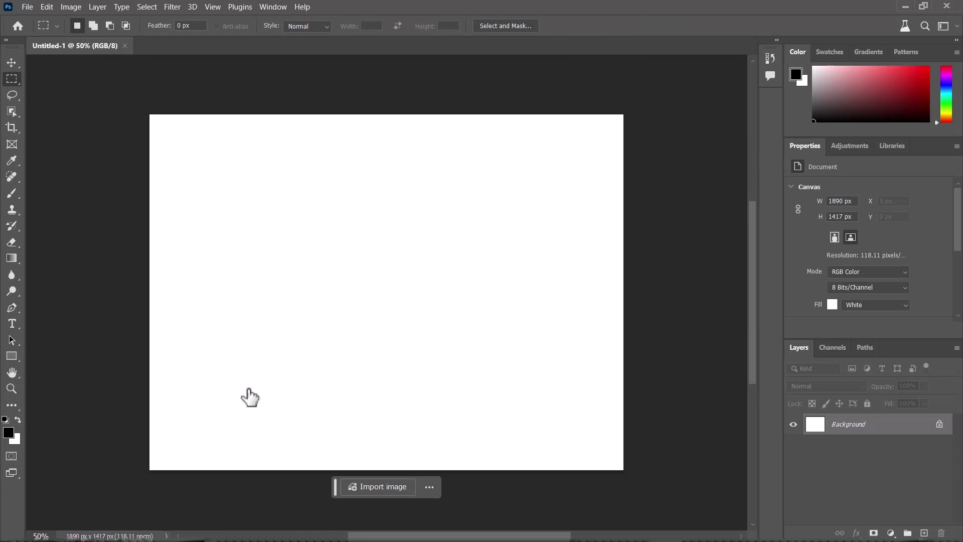
{"action": "key", "text": "super+e"}
{"action": "left_click", "coordinate": [808, 59]}
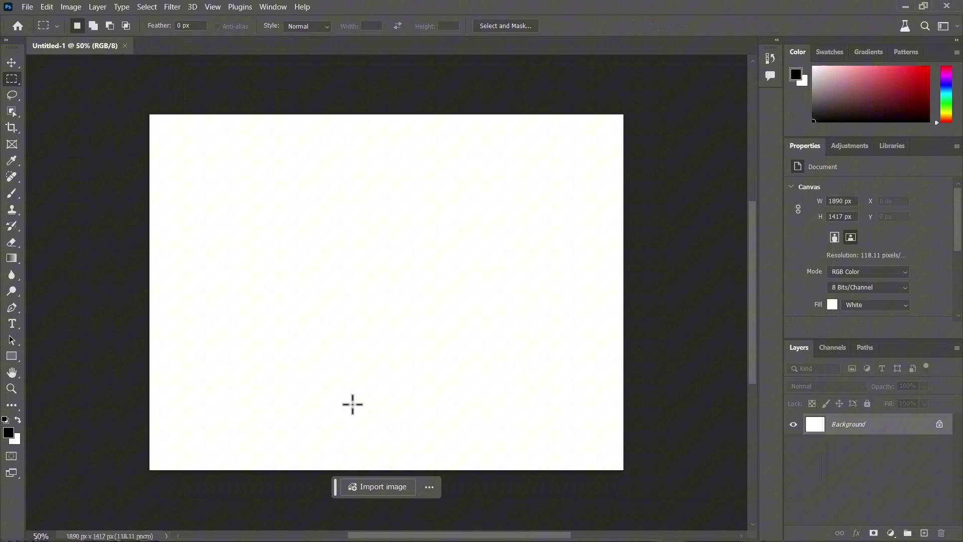
Browse the Window and View menus without changing anything.
{"action": "left_click", "coordinate": [266, 6]}
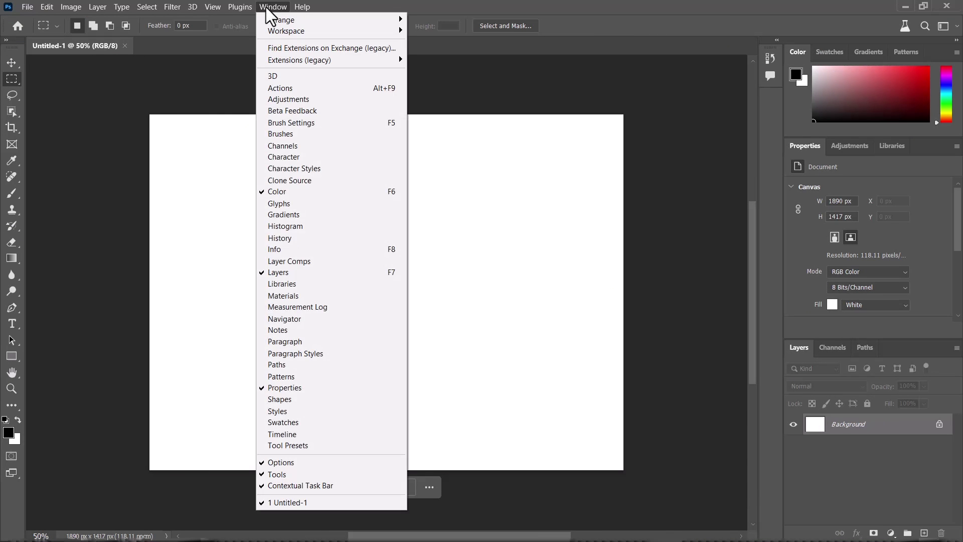
{"action": "left_click", "coordinate": [266, 8]}
{"action": "left_click", "coordinate": [219, 6]}
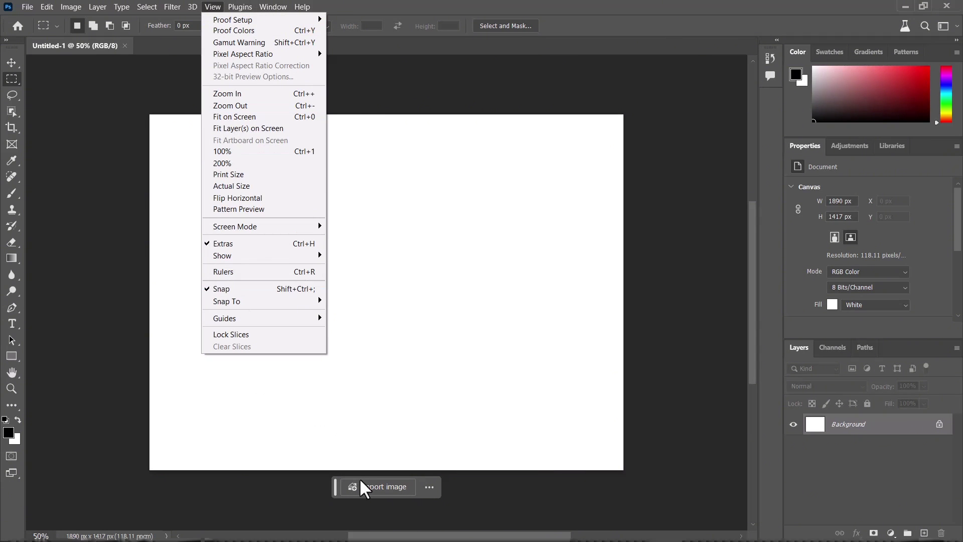
Place Omarr-1 from Pictures > Ariel > Omar as an embedded layer on the canvas.
{"action": "key", "text": "Escape"}
{"action": "key", "text": "alt+f"}
{"action": "key", "text": "l"}
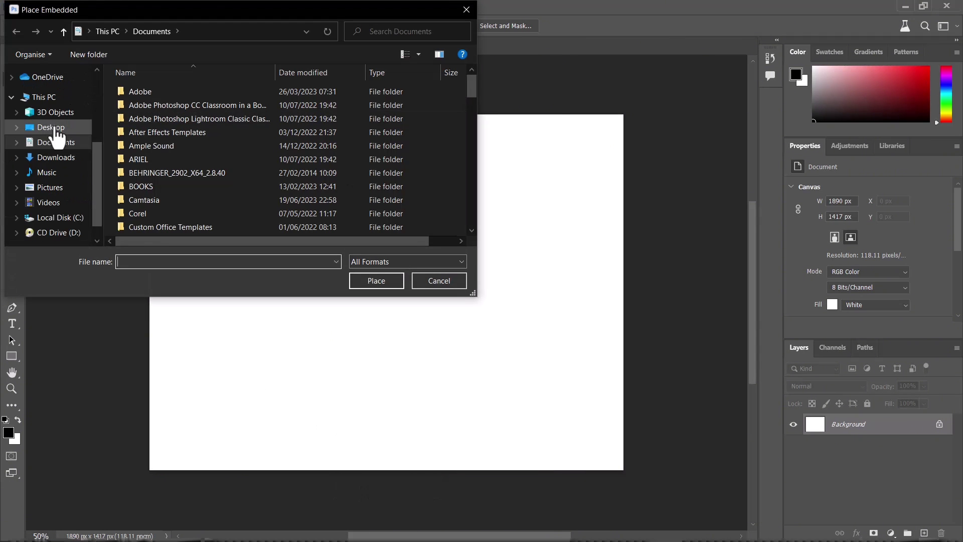
{"action": "left_click", "coordinate": [56, 190]}
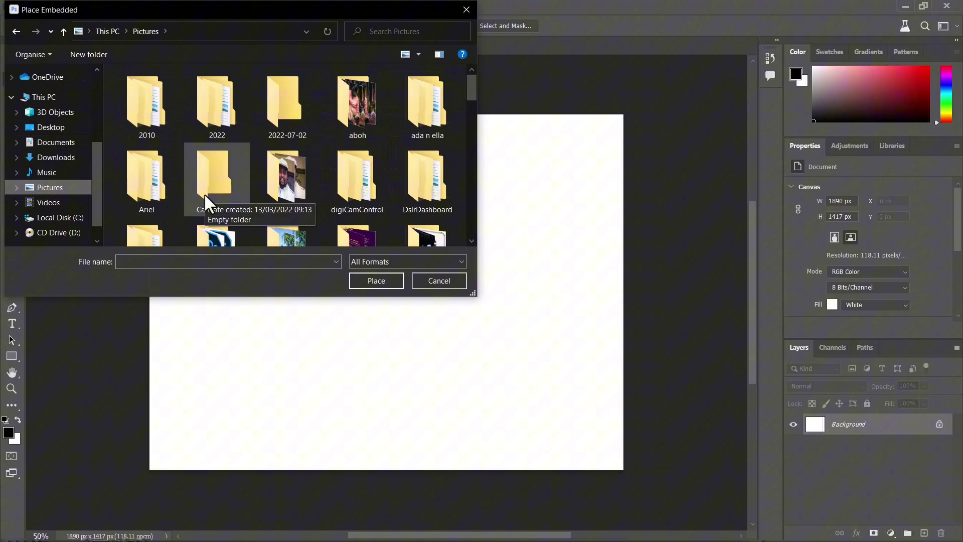
{"action": "double_click", "coordinate": [142, 185]}
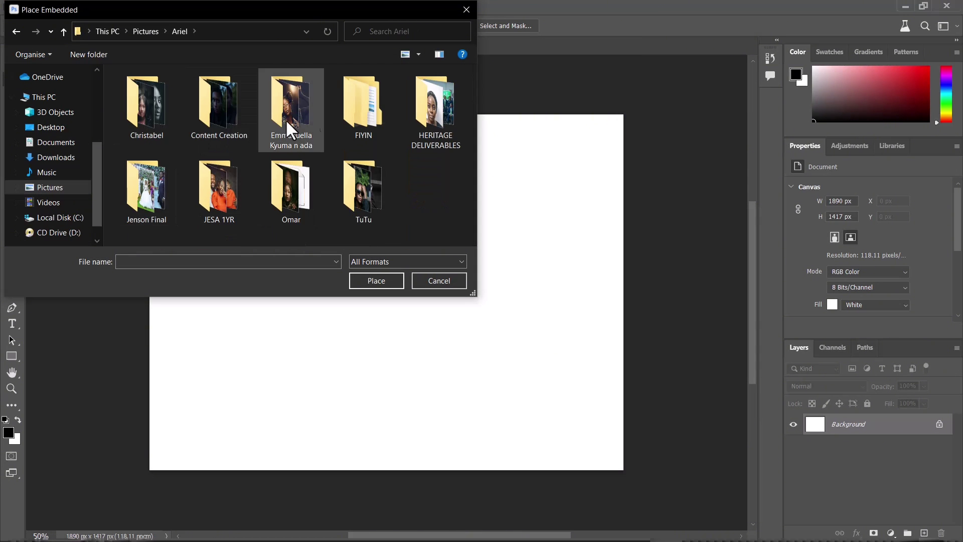
{"action": "double_click", "coordinate": [298, 181]}
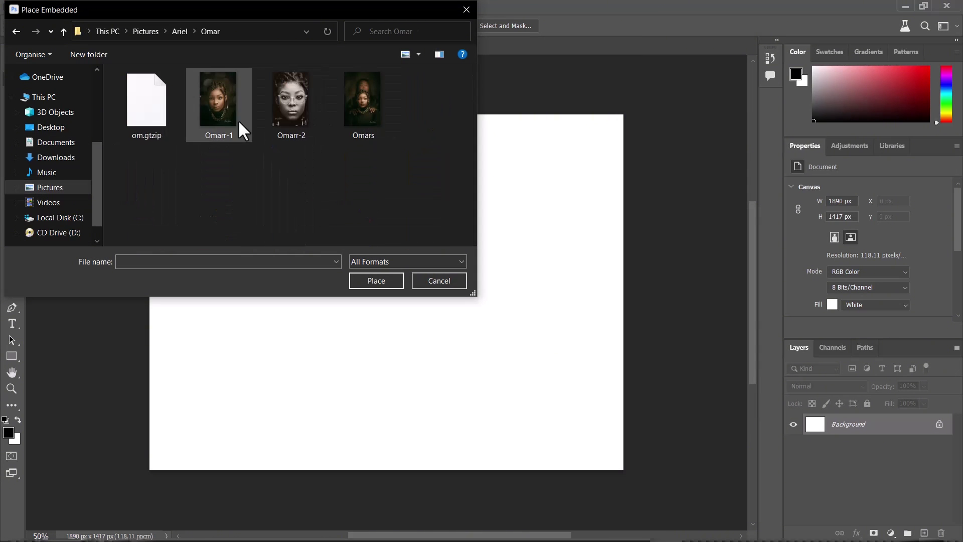
{"action": "double_click", "coordinate": [220, 101]}
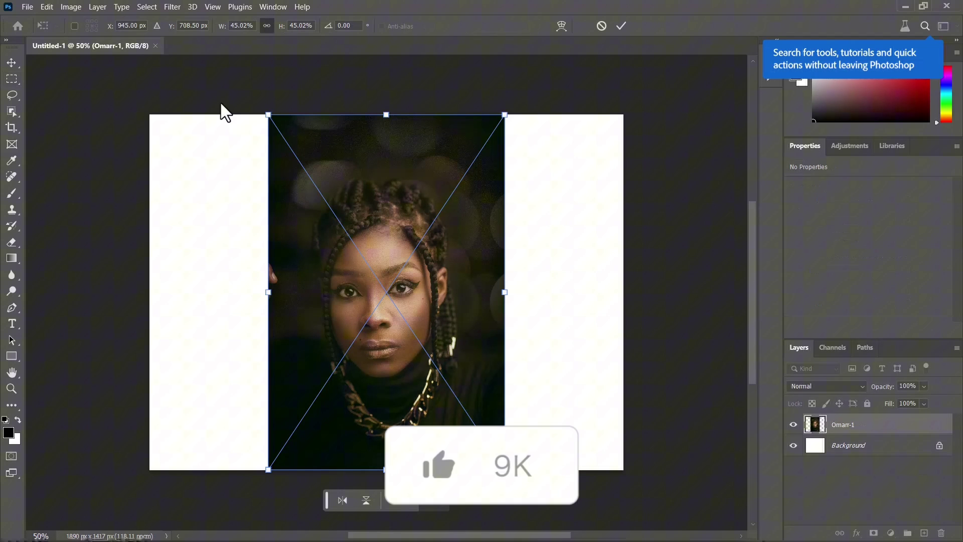
Commit the placed photo, marquee around the portrait, and invert to select the white sides.
{"action": "key", "text": "Return"}
{"action": "key", "text": "m"}
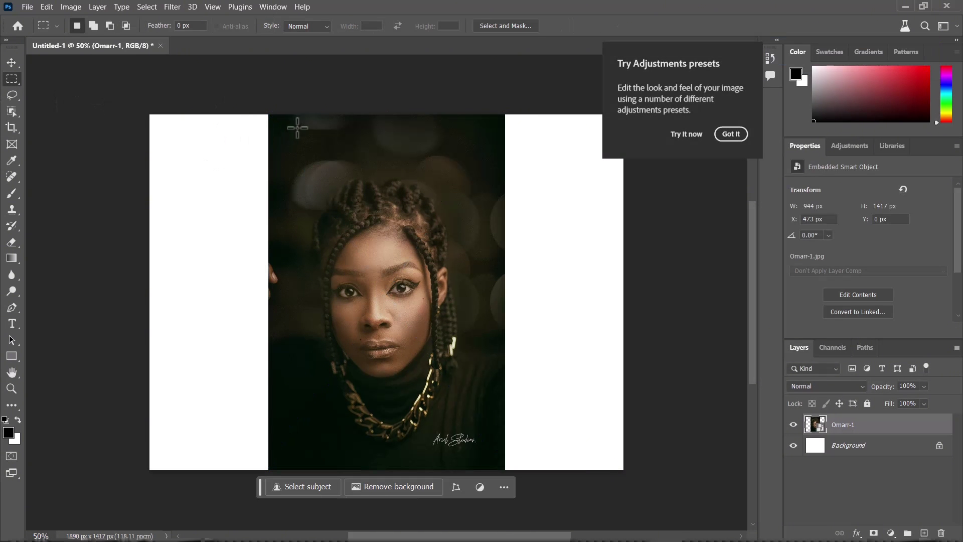
{"action": "left_click_drag", "start_coordinate": [271, 115], "coordinate": [503, 468]}
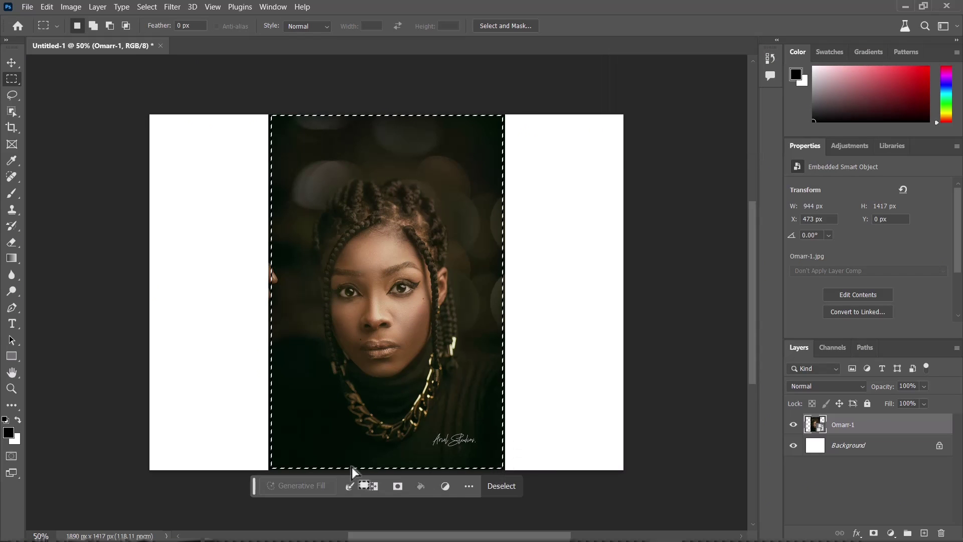
{"action": "left_click", "coordinate": [371, 485]}
{"action": "left_click", "coordinate": [282, 486]}
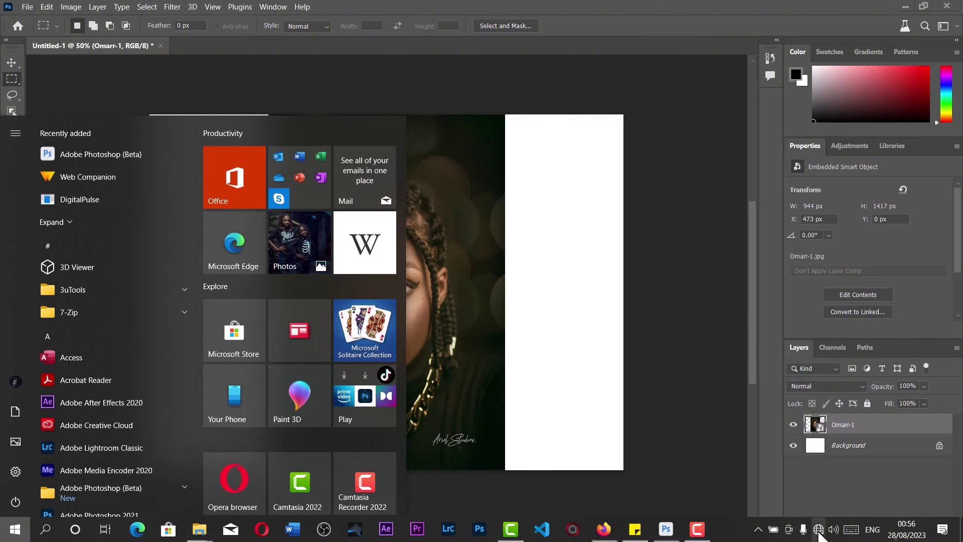
Turn on Wi-Fi and connect to the phone's hotspot network.
{"action": "left_click", "coordinate": [819, 529]}
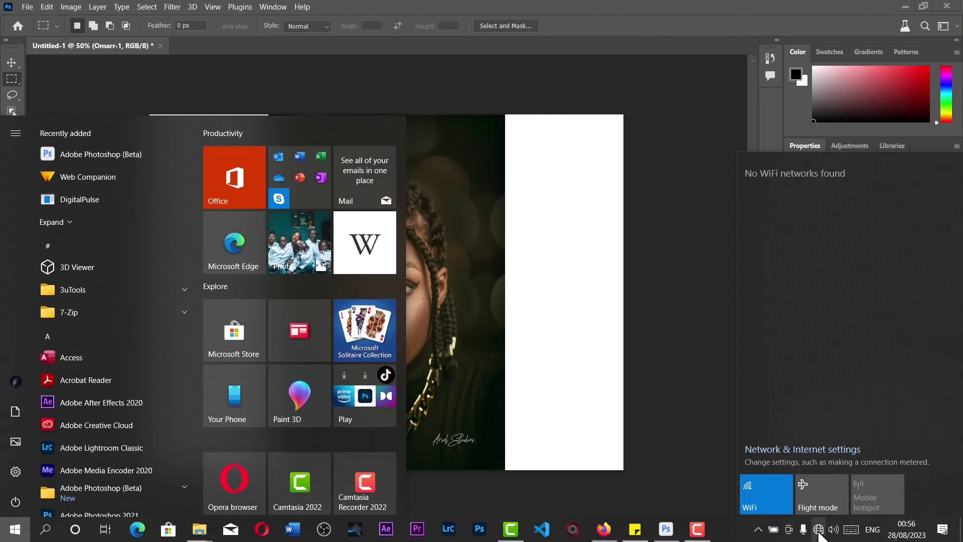
{"action": "left_click", "coordinate": [772, 486]}
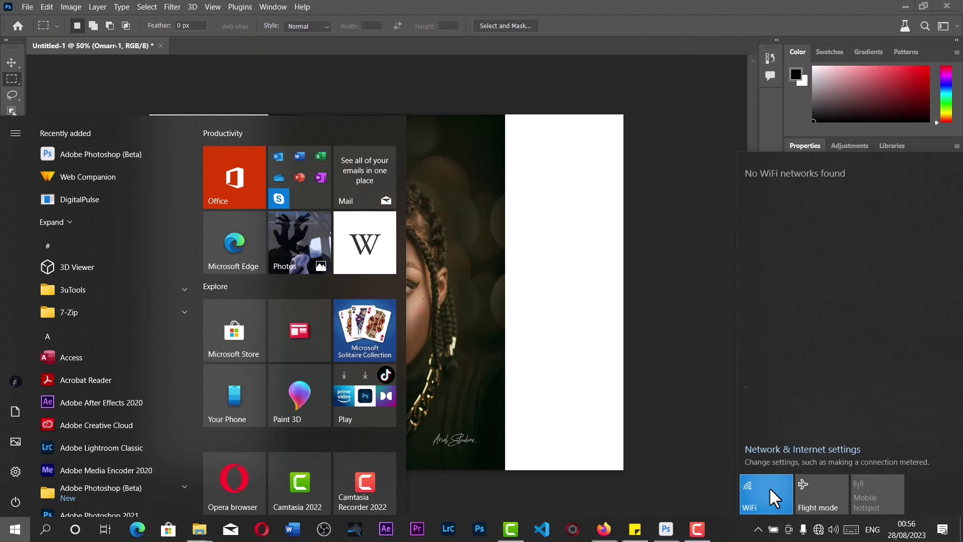
{"action": "left_click", "coordinate": [808, 172]}
{"action": "left_click", "coordinate": [889, 229]}
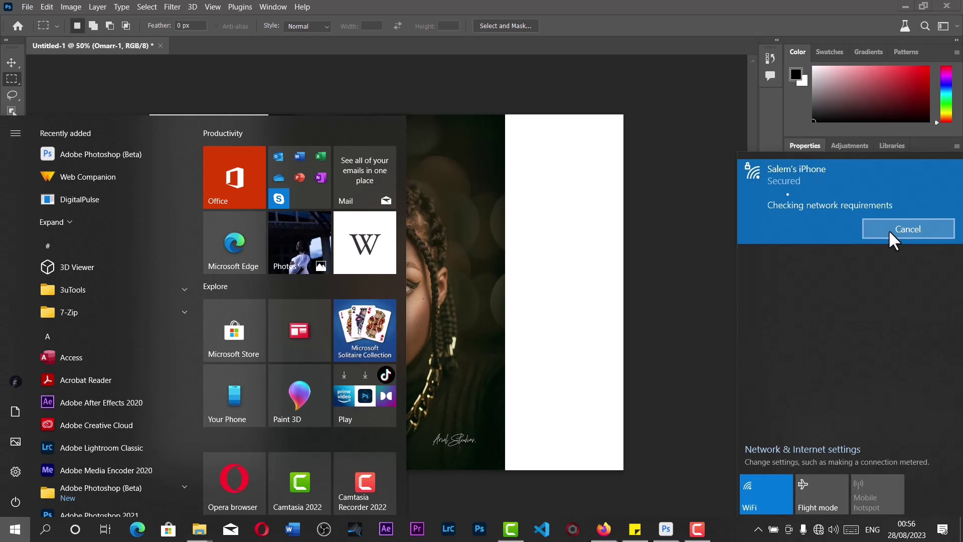
{"action": "left_click", "coordinate": [692, 20]}
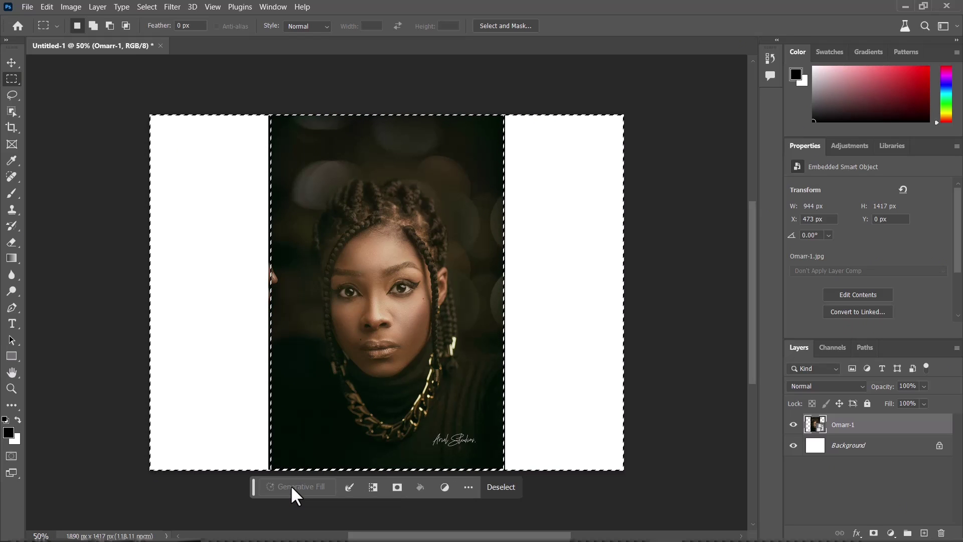
{"action": "left_click", "coordinate": [215, 7]}
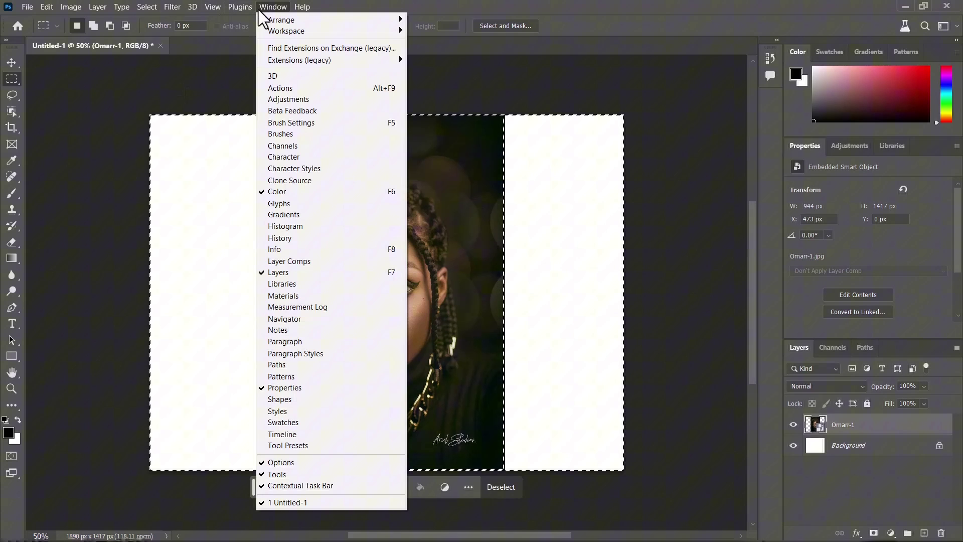
{"action": "left_click", "coordinate": [257, 10]}
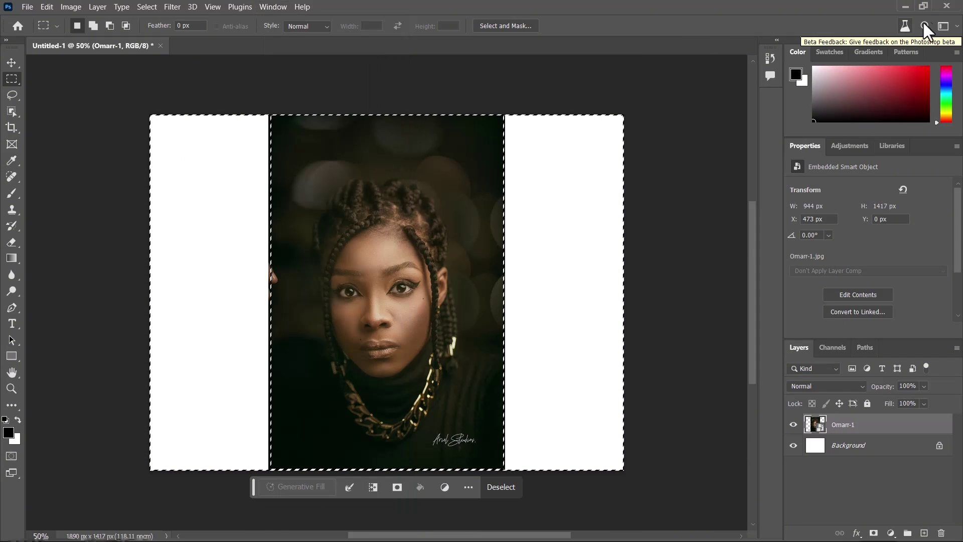
{"action": "left_click", "coordinate": [957, 27]}
{"action": "left_click", "coordinate": [959, 29]}
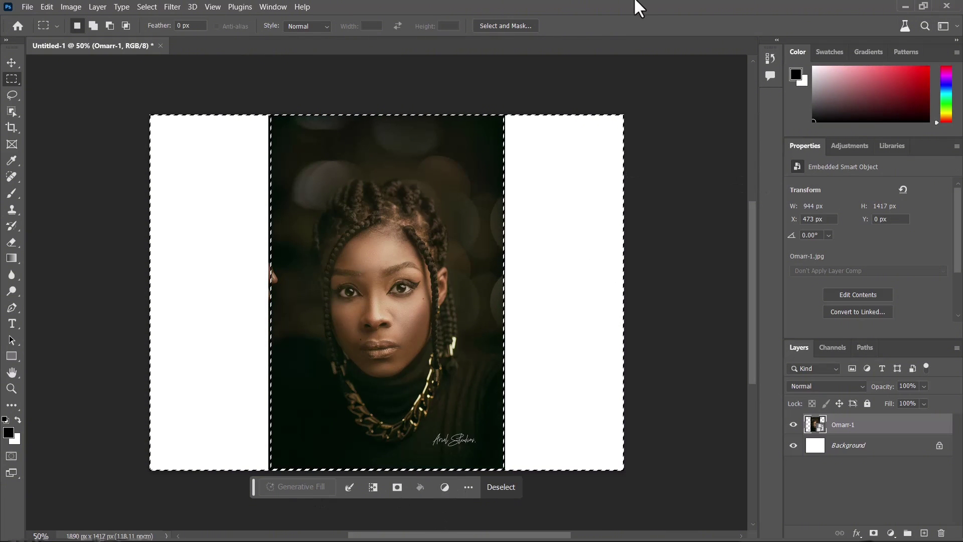
{"action": "left_click", "coordinate": [22, 7]}
{"action": "left_click", "coordinate": [22, 7]}
{"action": "left_click", "coordinate": [8, 7]}
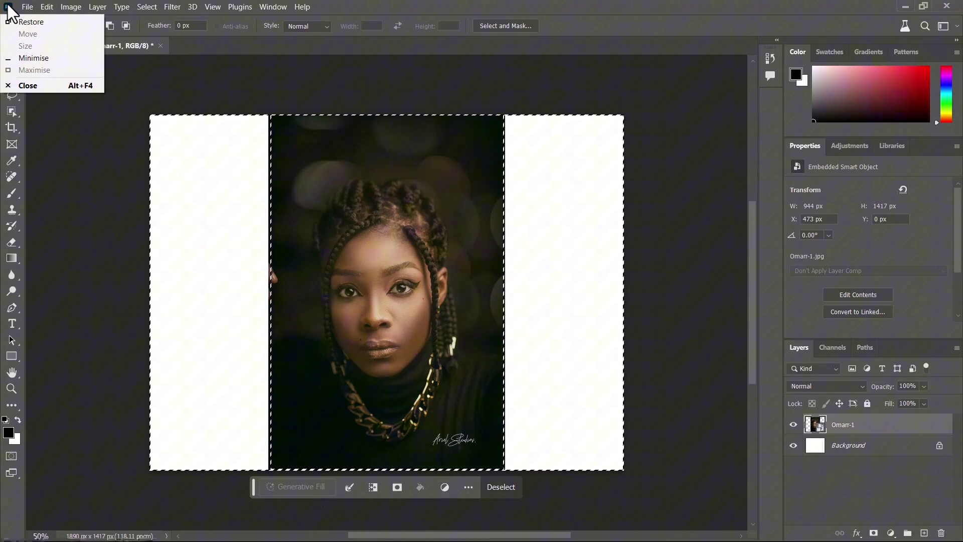
{"action": "left_click", "coordinate": [23, 7]}
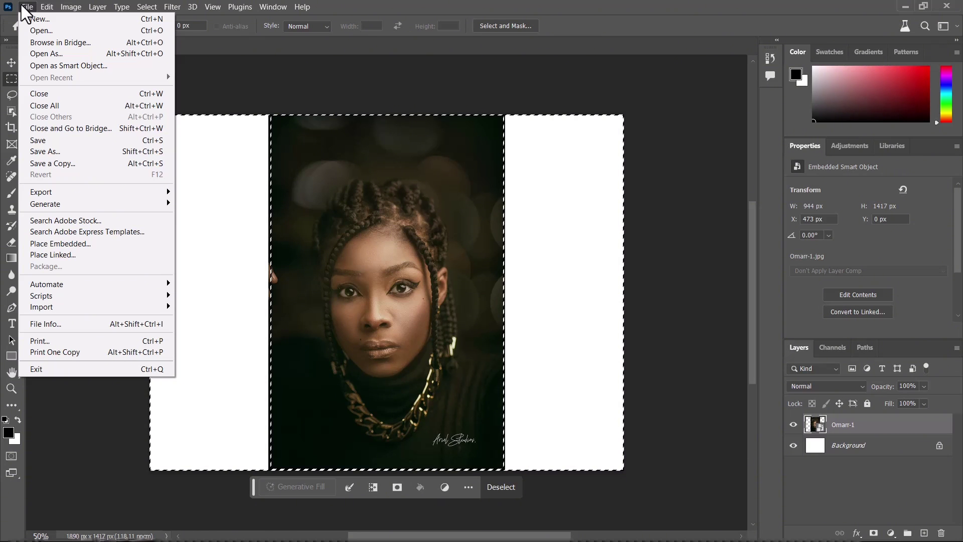
{"action": "mouse_move", "coordinate": [47, 7]}
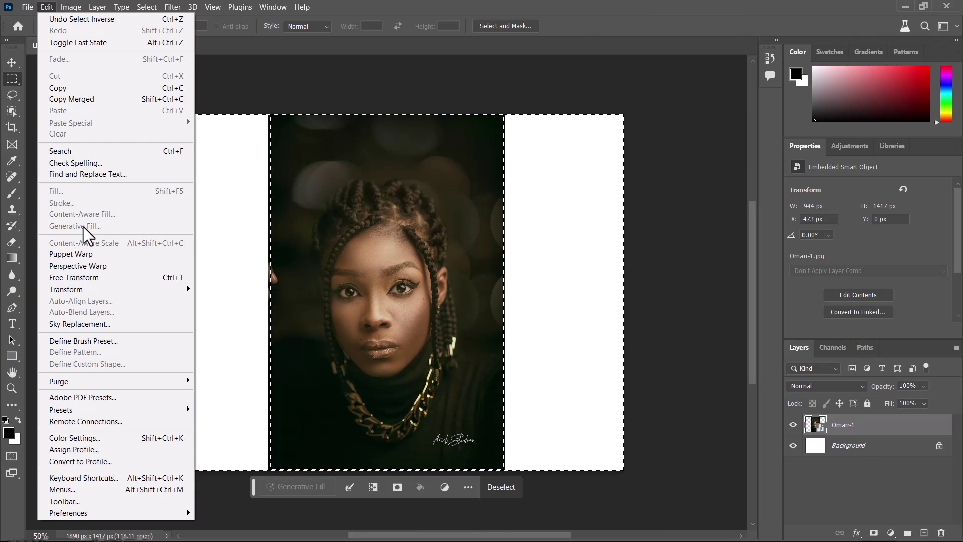
Quit Photoshop without saving the current document.
{"action": "left_click", "coordinate": [947, 6]}
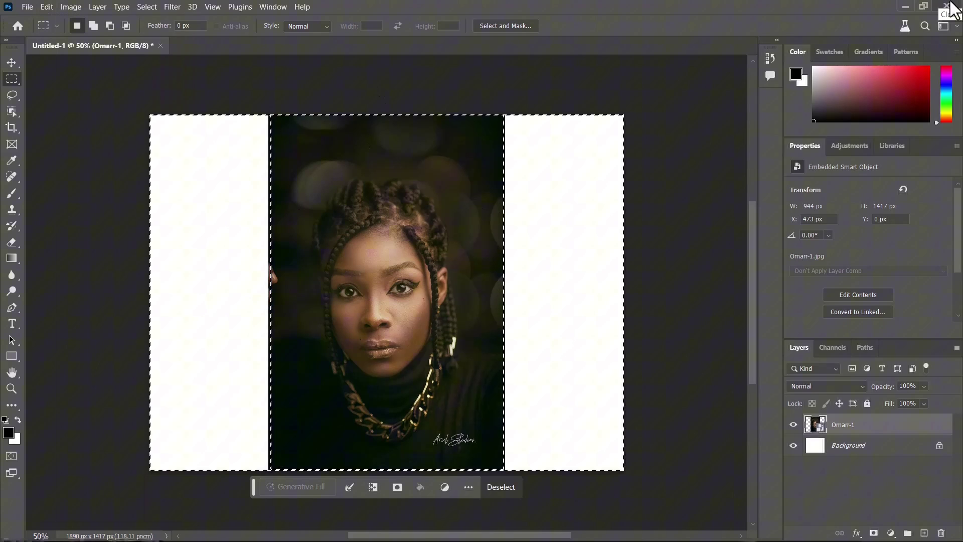
{"action": "left_click", "coordinate": [947, 6]}
{"action": "left_click", "coordinate": [500, 217]}
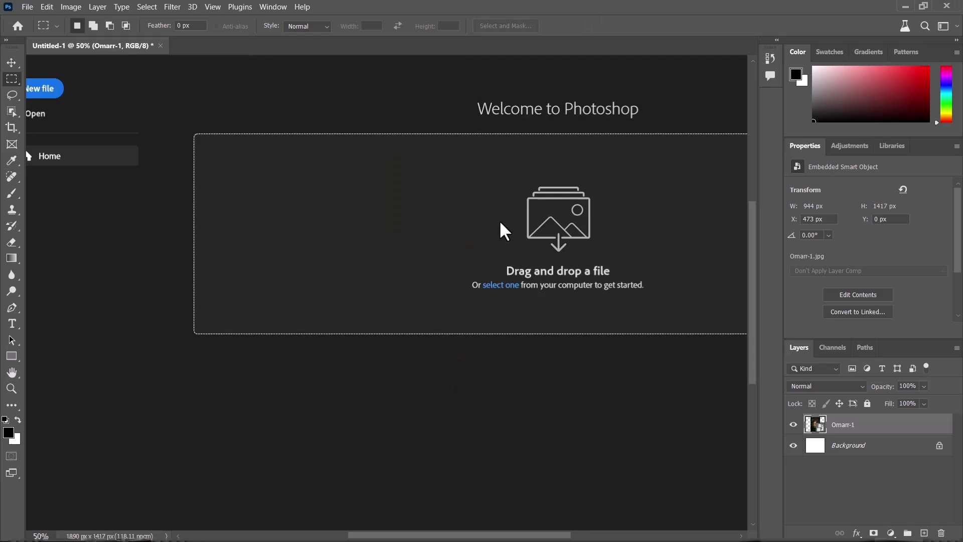
Hide the desktop icons and relaunch Photoshop (Beta).
{"action": "right_click", "coordinate": [691, 68]}
{"action": "left_click", "coordinate": [710, 101]}
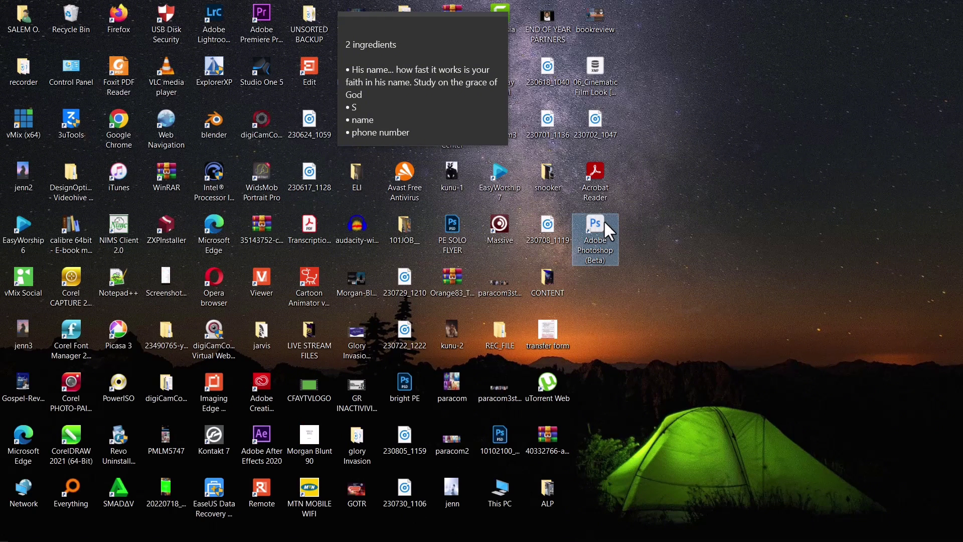
{"action": "double_click", "coordinate": [604, 221]}
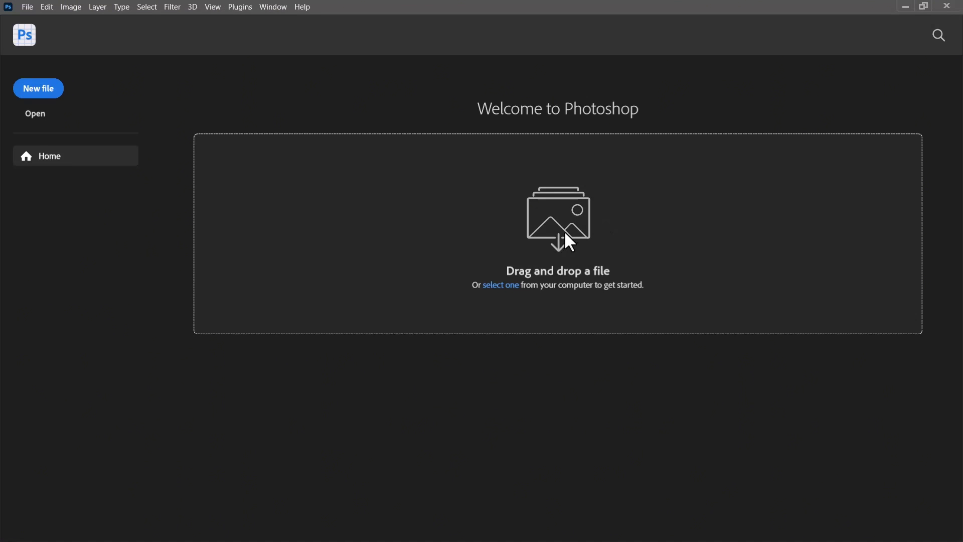
Open Omarr-1 and inspect the Canvas Size width units without changing anything.
{"action": "left_click", "coordinate": [507, 291]}
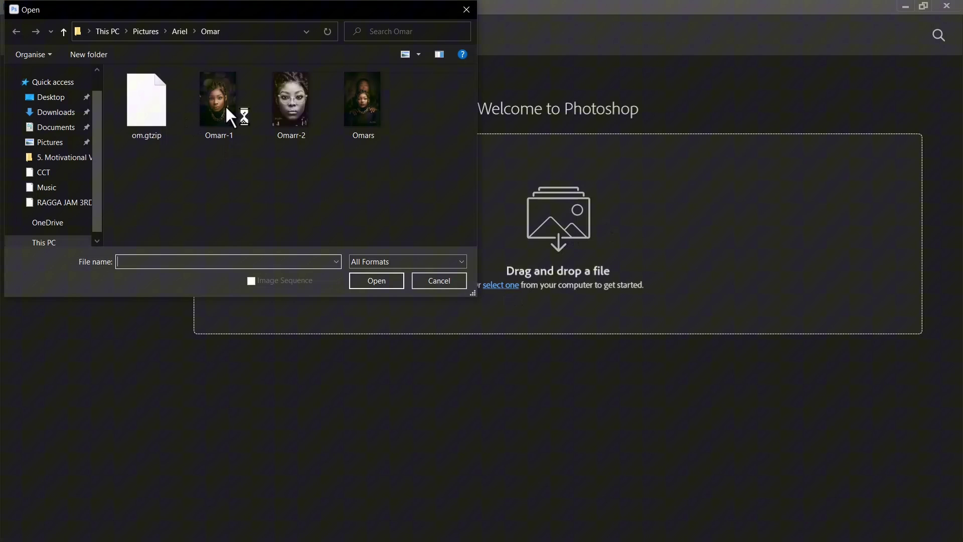
{"action": "double_click", "coordinate": [228, 108]}
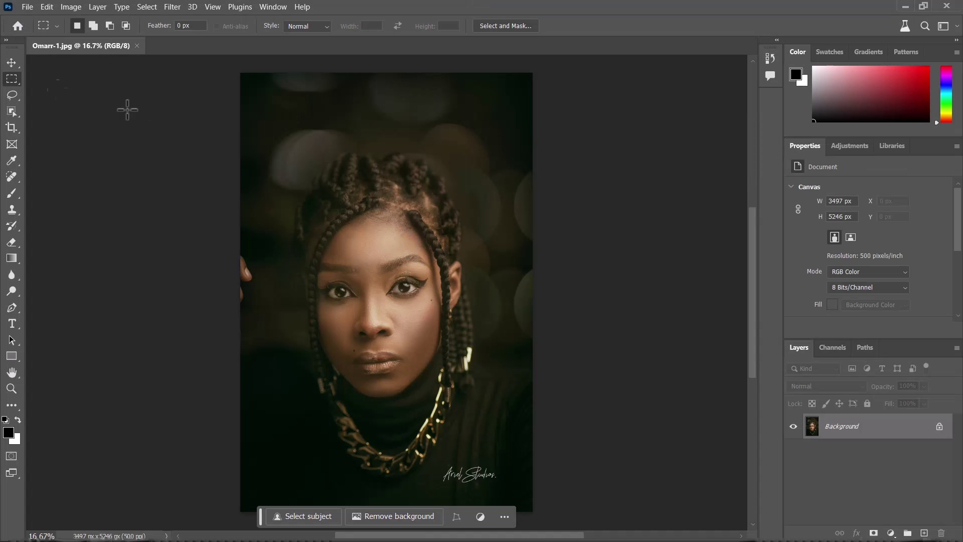
{"action": "left_click", "coordinate": [70, 7]}
{"action": "left_click", "coordinate": [122, 101]}
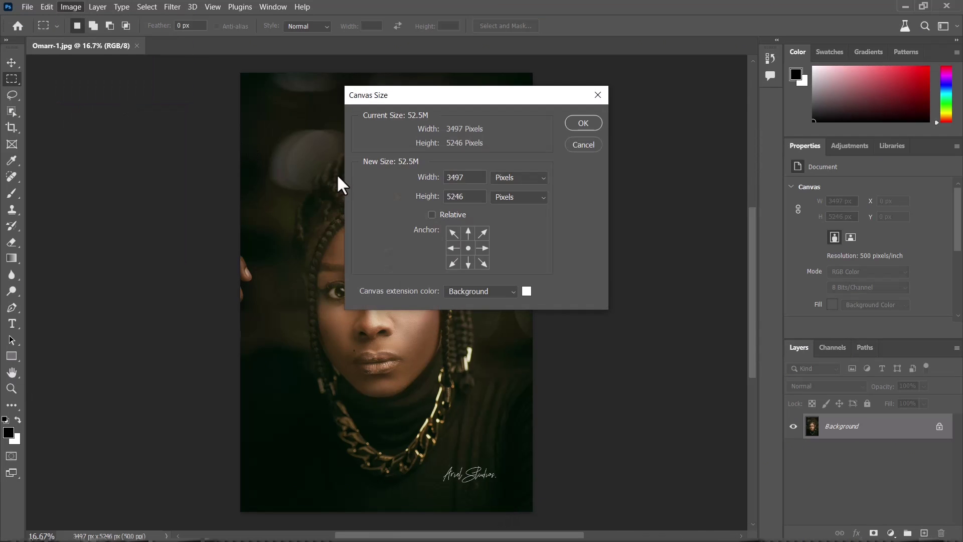
{"action": "left_click", "coordinate": [526, 177]}
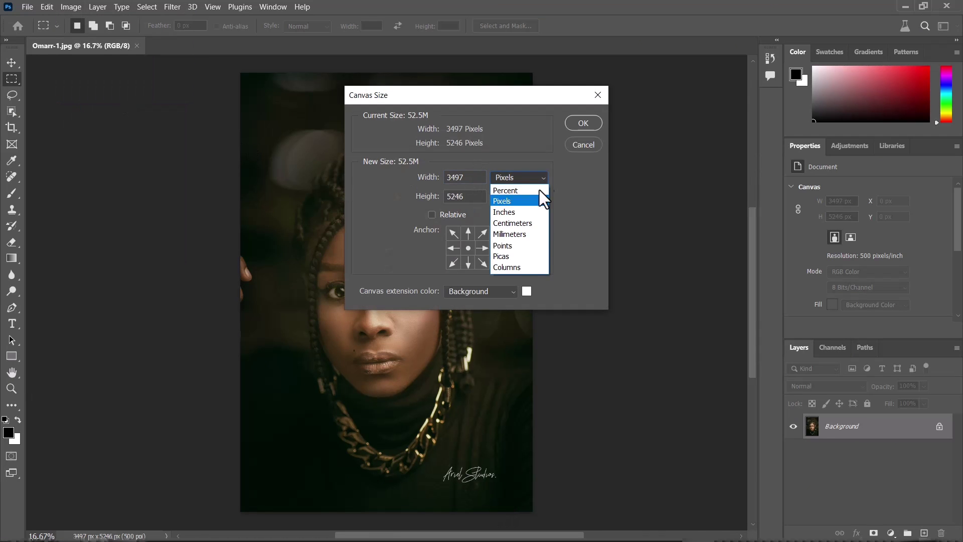
{"action": "left_click", "coordinate": [584, 146]}
Crop outward on both sides to a 6293 × 5246 px canvas with the portrait centred.
{"action": "left_click", "coordinate": [584, 145]}
{"action": "key", "text": "c"}
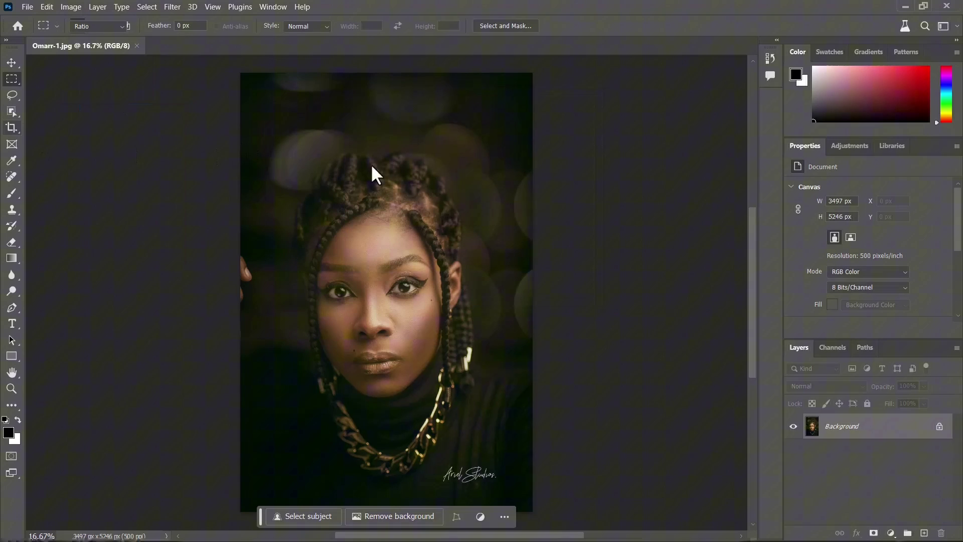
{"action": "left_click_drag", "start_coordinate": [534, 282], "coordinate": [613, 281]}
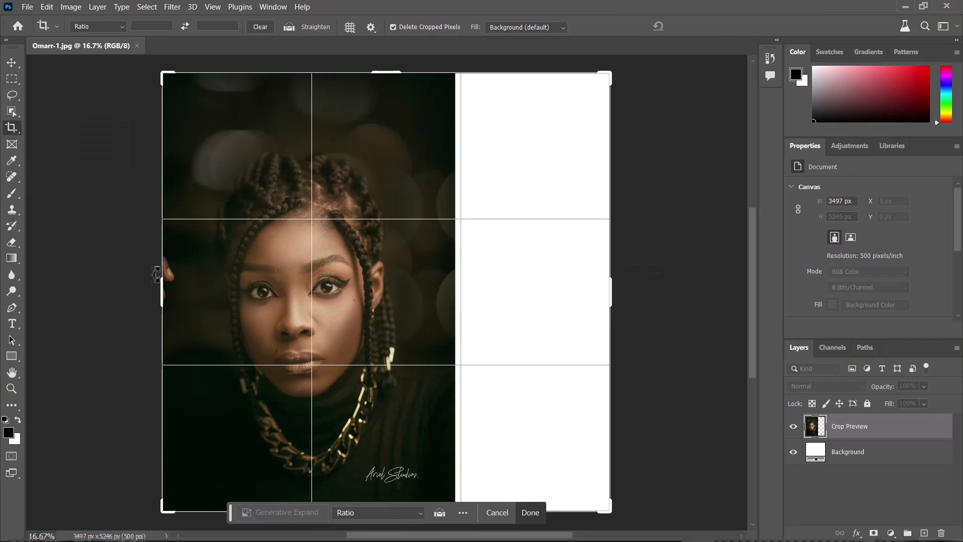
{"action": "left_click_drag", "start_coordinate": [161, 292], "coordinate": [122, 294]}
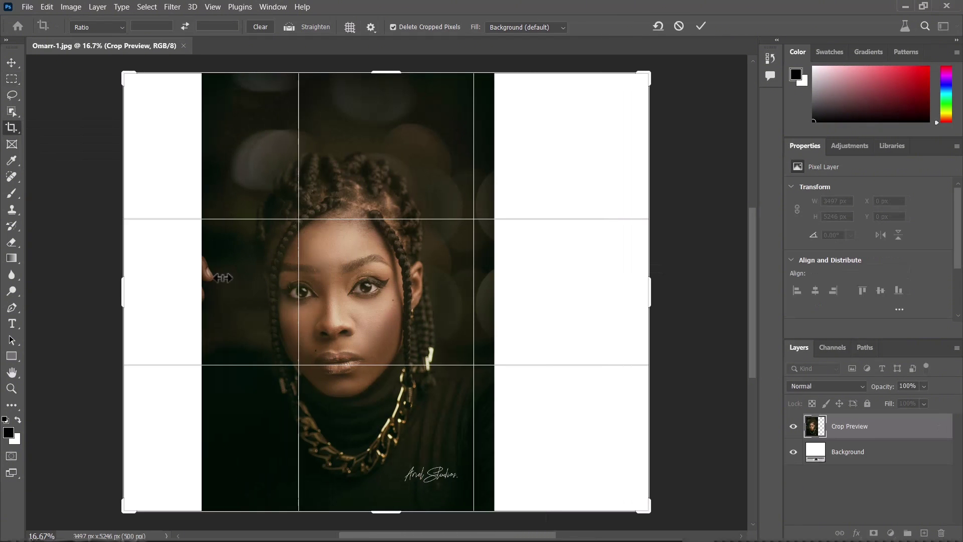
{"action": "left_click_drag", "start_coordinate": [344, 287], "coordinate": [404, 286]}
{"action": "key", "text": "Return"}
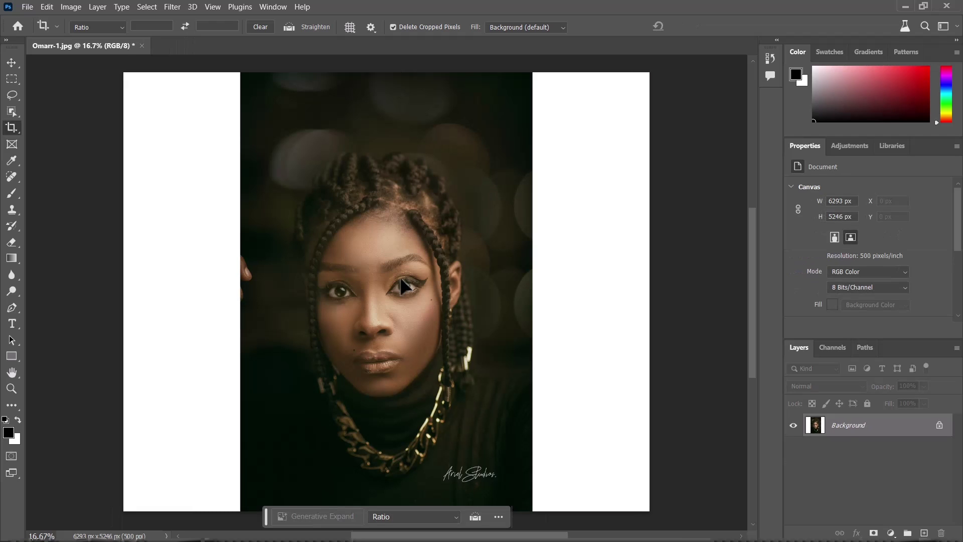
Marquee the original photo area and invert the selection to the white side strips.
{"action": "left_click", "coordinate": [12, 79]}
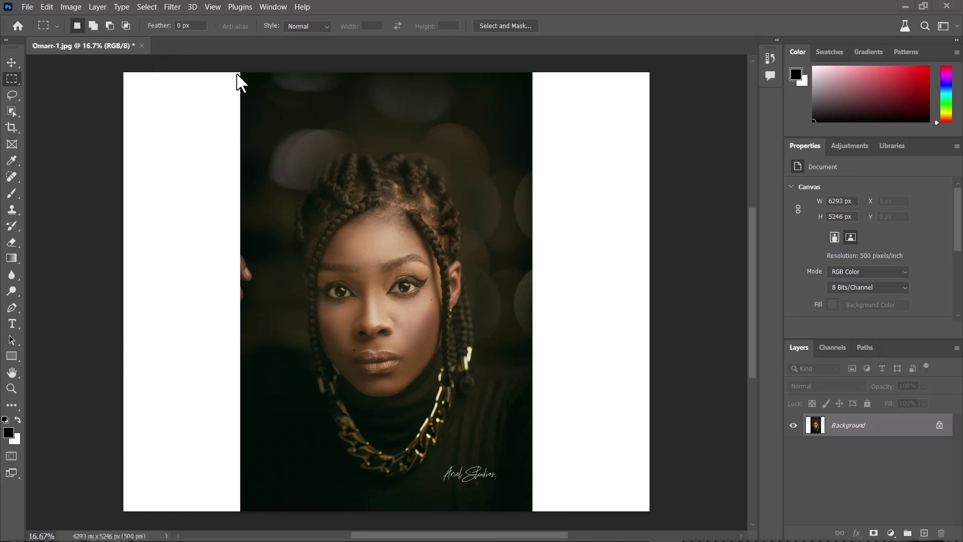
{"action": "left_click_drag", "start_coordinate": [241, 73], "coordinate": [531, 507]}
{"action": "left_click", "coordinate": [373, 511]}
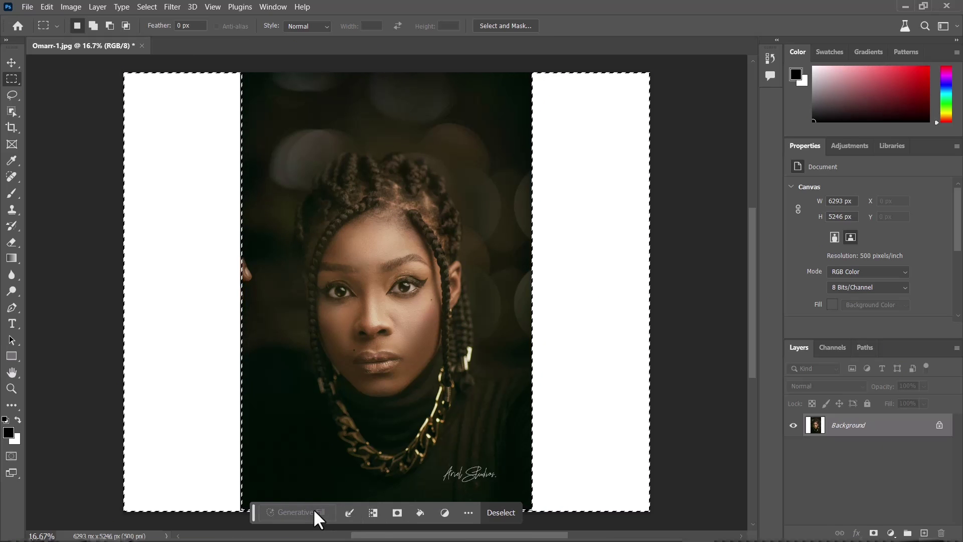
Fill the side strips with Content-Aware fill to extend the dark backdrop.
{"action": "left_click", "coordinate": [350, 510]}
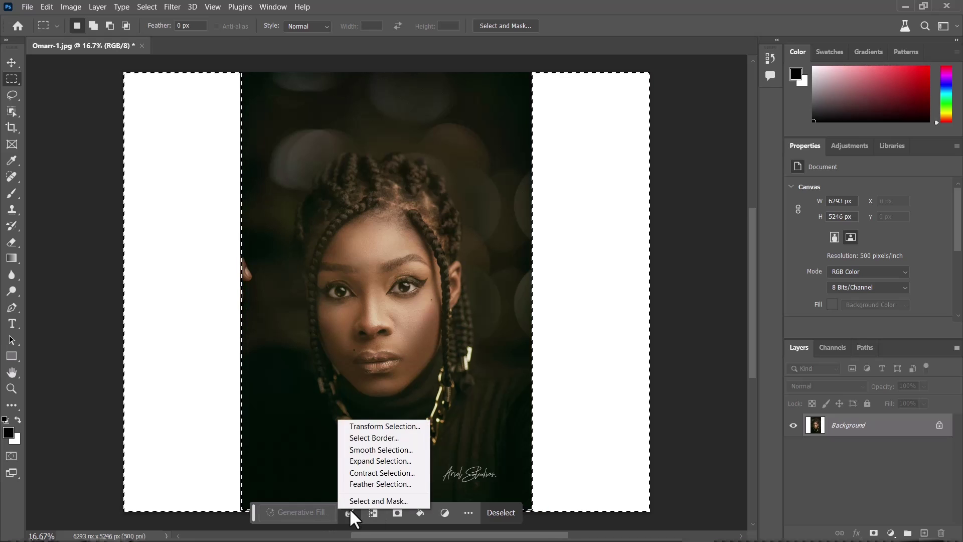
{"action": "left_click", "coordinate": [422, 509]}
{"action": "left_click", "coordinate": [416, 511]}
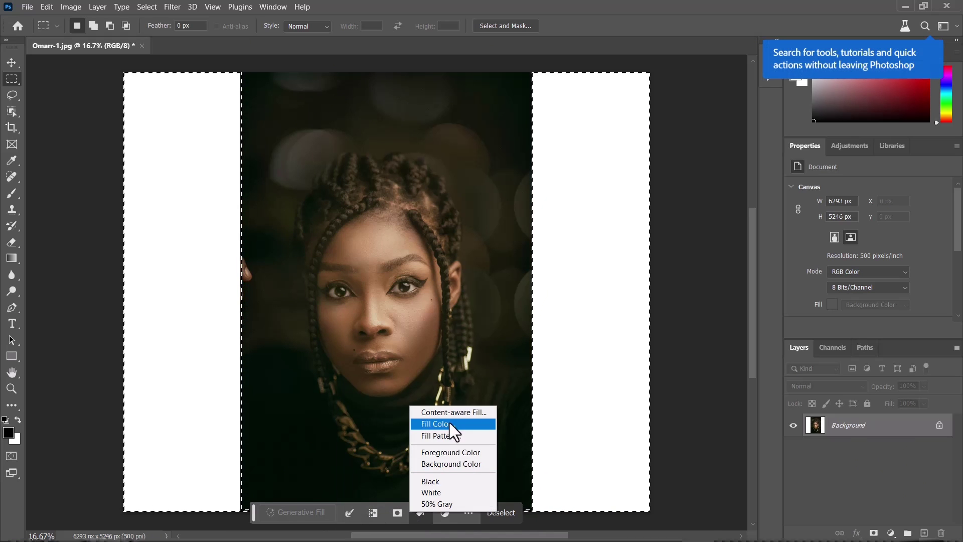
{"action": "left_click", "coordinate": [458, 413]}
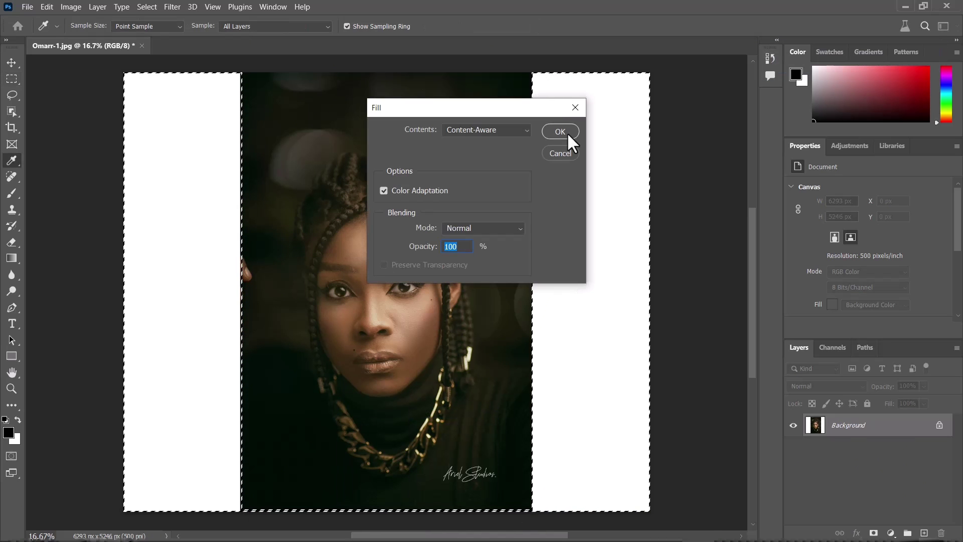
{"action": "left_click", "coordinate": [519, 134]}
{"action": "left_click", "coordinate": [521, 133]}
{"action": "left_click", "coordinate": [556, 131]}
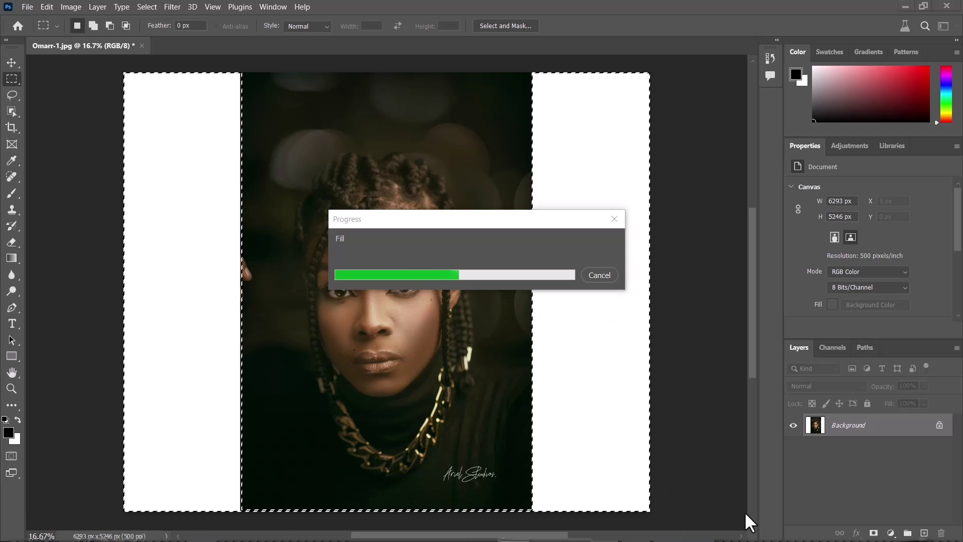
{"action": "key", "text": "super"}
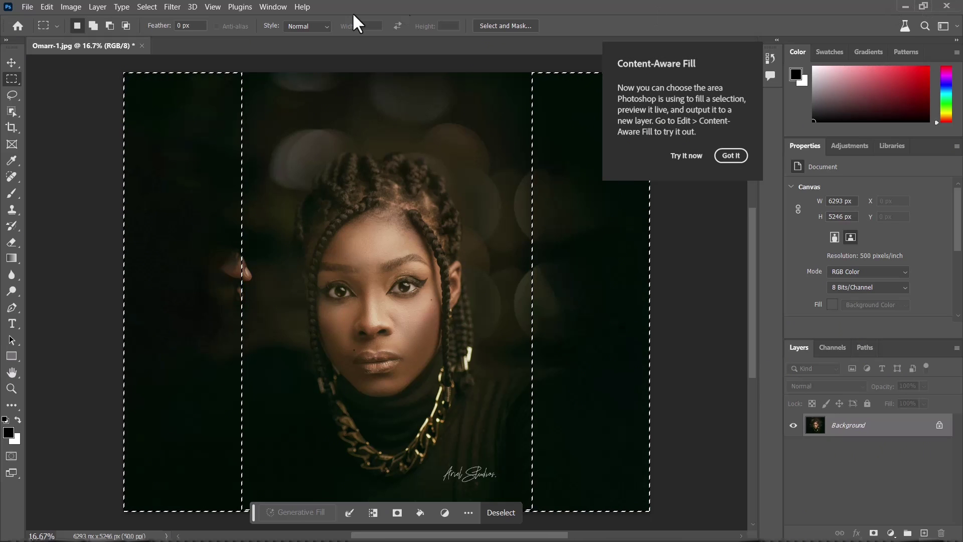
Deselect the filled strips and dismiss the Content-Aware Fill tip.
{"action": "left_click", "coordinate": [27, 6]}
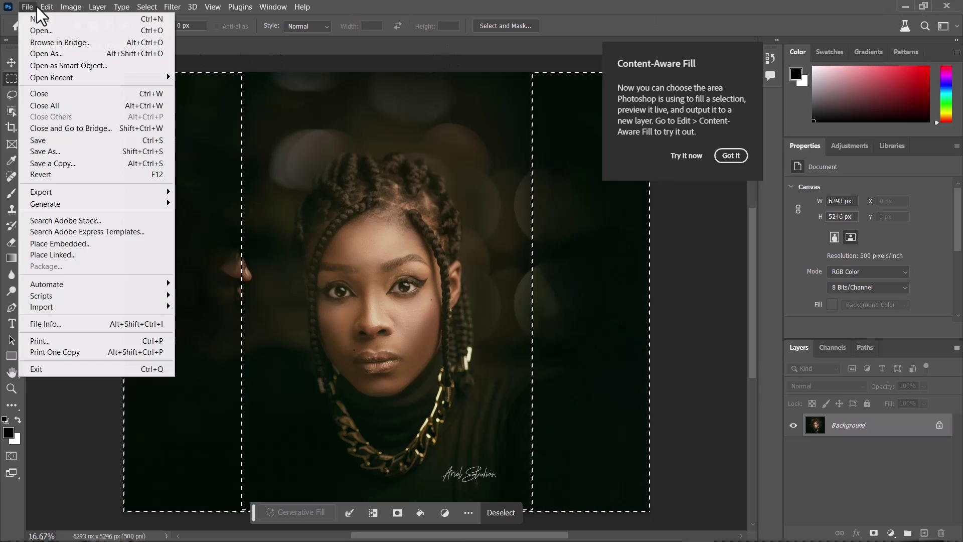
{"action": "mouse_move", "coordinate": [47, 7]}
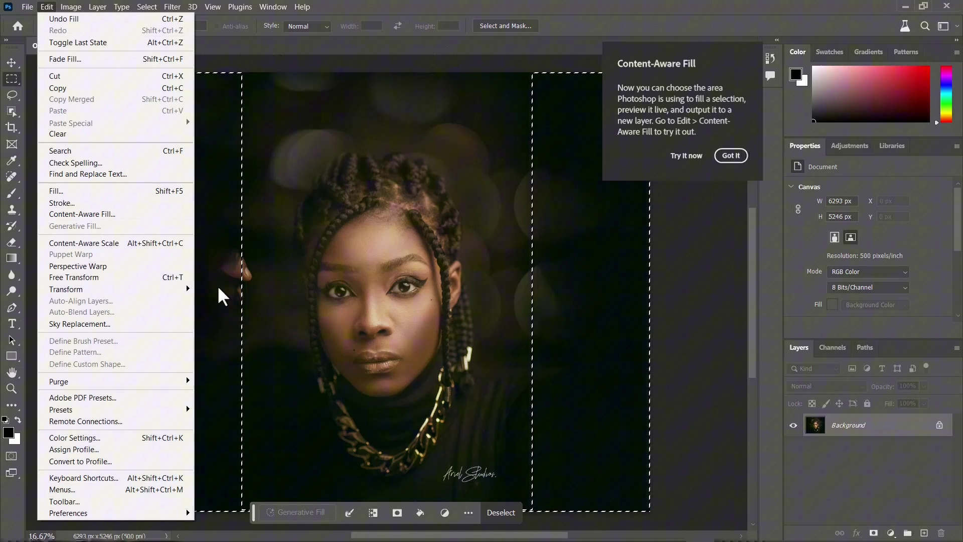
{"action": "left_click", "coordinate": [594, 312]}
{"action": "left_click", "coordinate": [657, 219]}
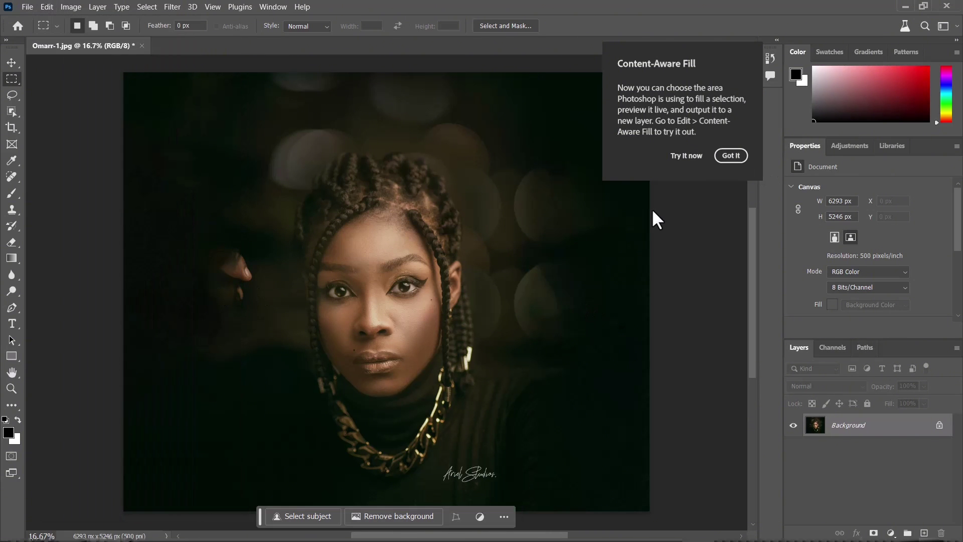
{"action": "left_click", "coordinate": [688, 154]}
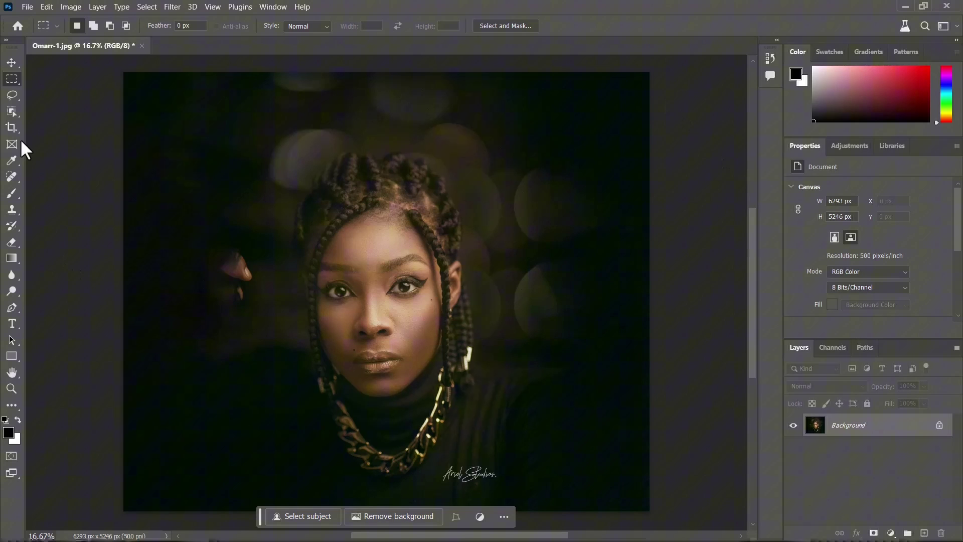
Select a patch of upper-left background and try Generative Fill on it.
{"action": "left_click_drag", "start_coordinate": [281, 245], "coordinate": [176, 105]}
{"action": "left_click", "coordinate": [156, 274]}
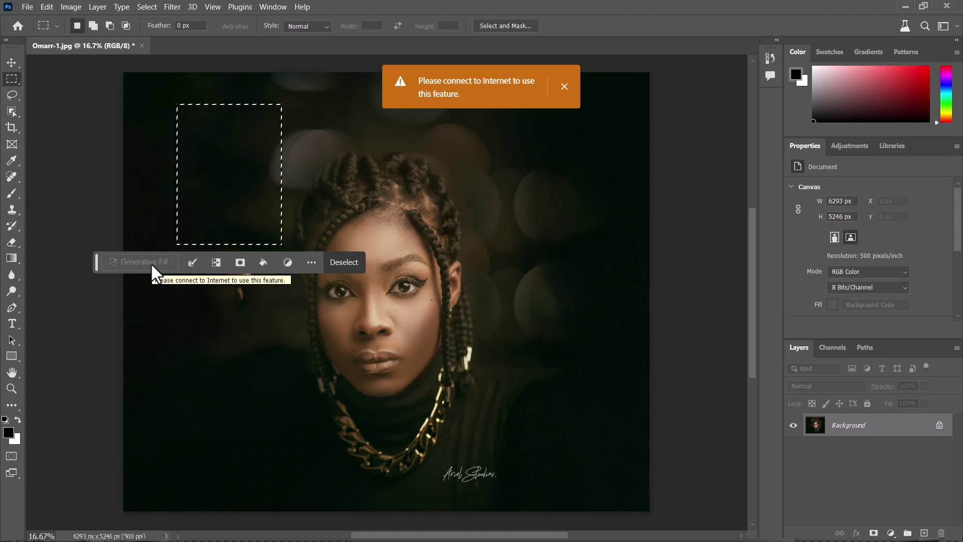
{"action": "left_click", "coordinate": [150, 262]}
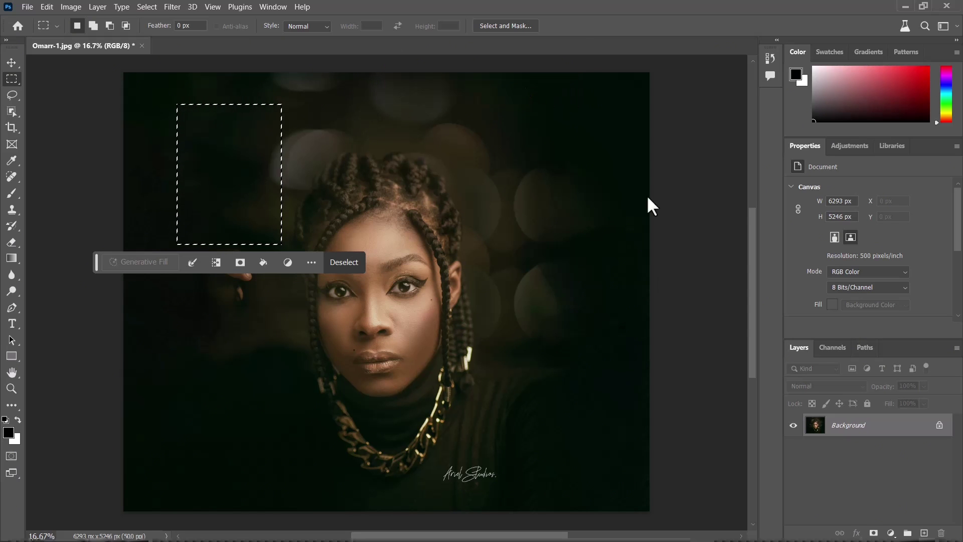
Attempt Help > Sign In to Adobe, which fails with a connection error.
{"action": "left_click", "coordinate": [923, 6]}
{"action": "left_click", "coordinate": [855, 23]}
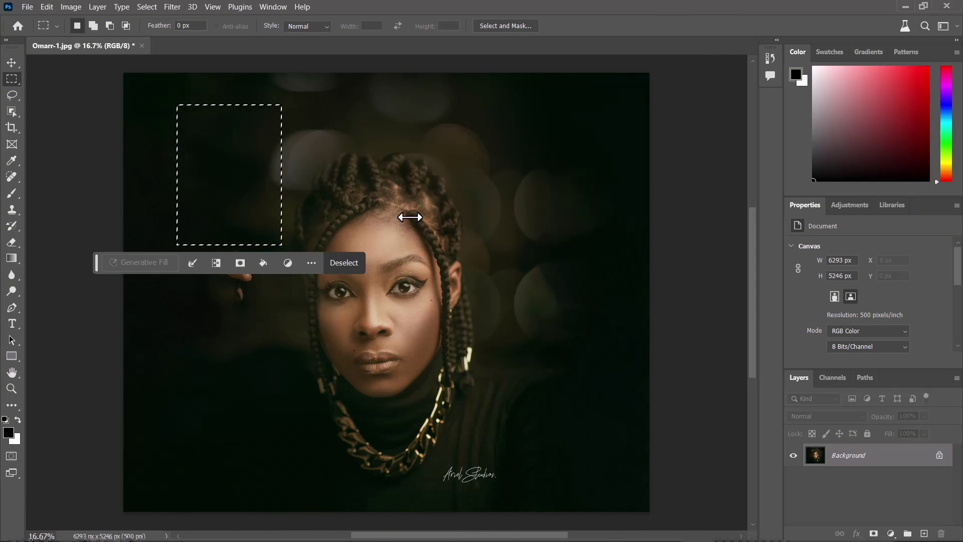
{"action": "left_click", "coordinate": [304, 7]}
{"action": "left_click", "coordinate": [323, 139]}
{"action": "left_click", "coordinate": [633, 532]}
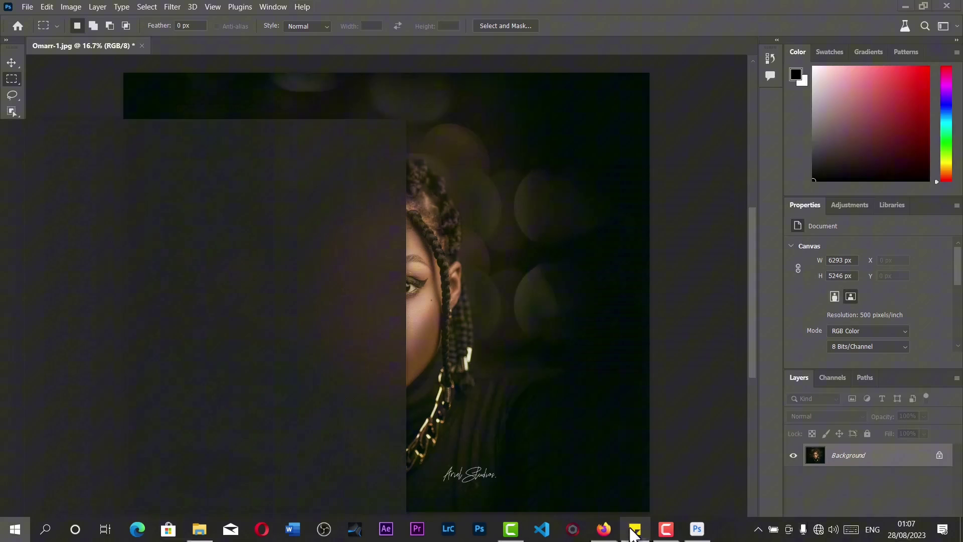
{"action": "left_click", "coordinate": [696, 531]}
{"action": "left_click", "coordinate": [301, 7]}
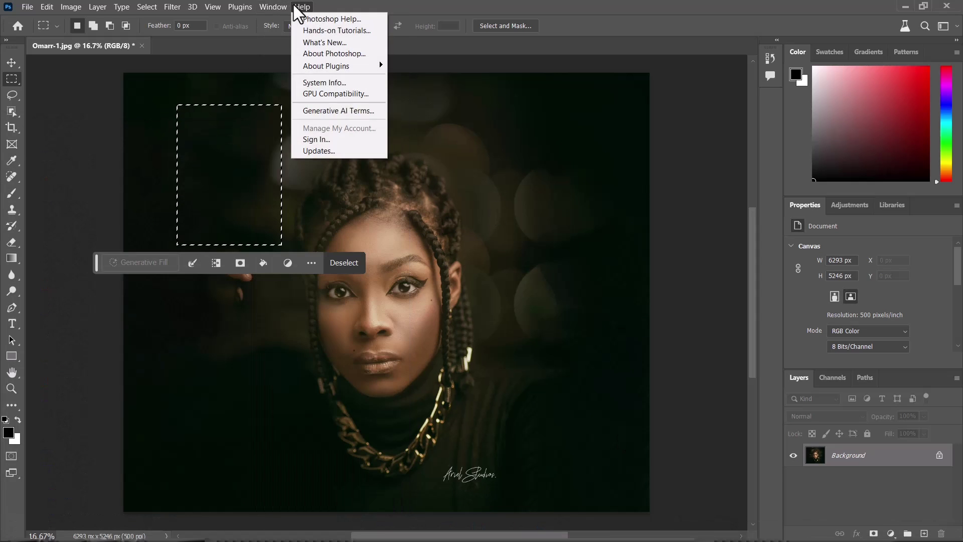
{"action": "left_click", "coordinate": [340, 140]}
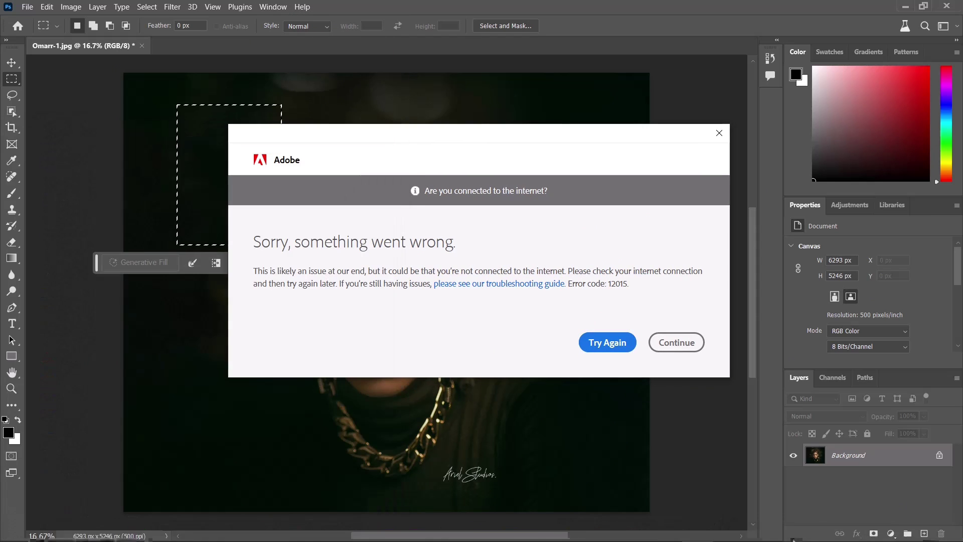
Reconnect Windows to the iPhone hotspot by toggling WiFi, then retry Photoshop's connection to clear the error.
{"action": "key", "text": "super"}
{"action": "left_click", "coordinate": [818, 530]}
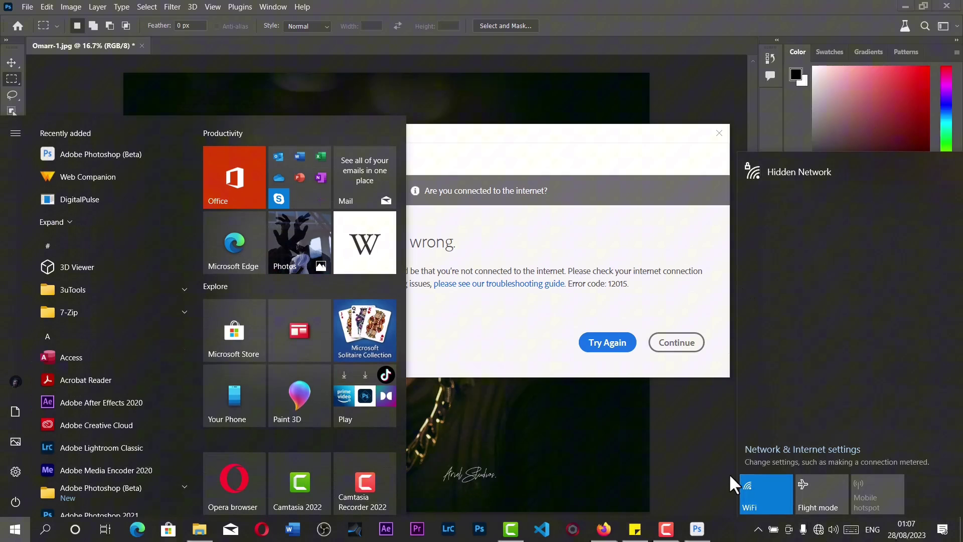
{"action": "left_click", "coordinate": [748, 485]}
{"action": "left_click", "coordinate": [750, 485]}
{"action": "left_click", "coordinate": [886, 236]}
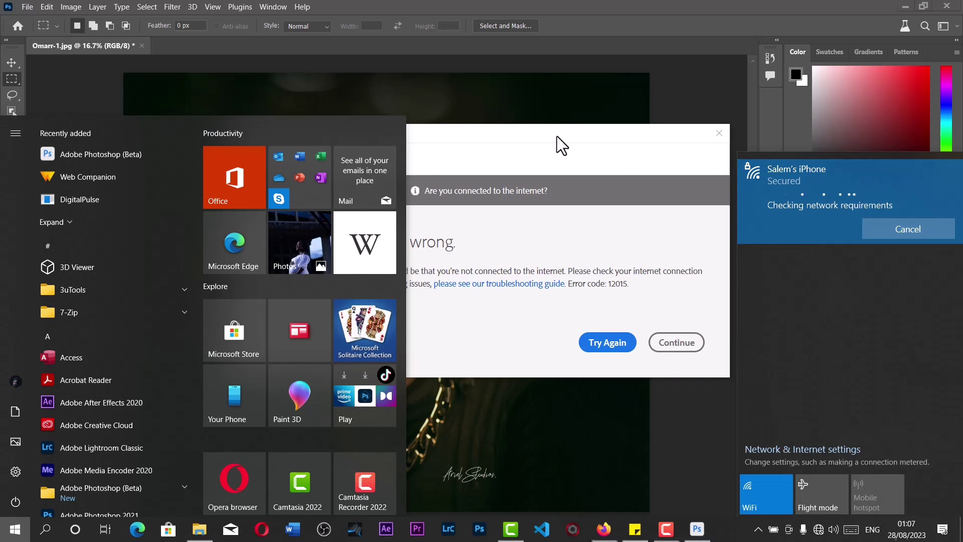
{"action": "left_click", "coordinate": [557, 135]}
{"action": "left_click", "coordinate": [611, 346]}
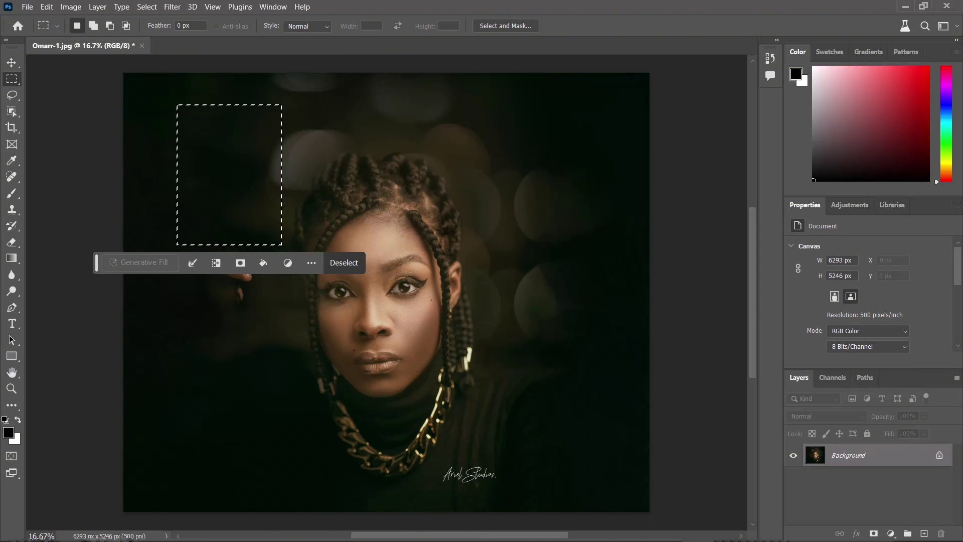
Sign in to Adobe with the linked Google account, approve the flagged login, and close Firefox.
{"action": "left_click", "coordinate": [302, 6]}
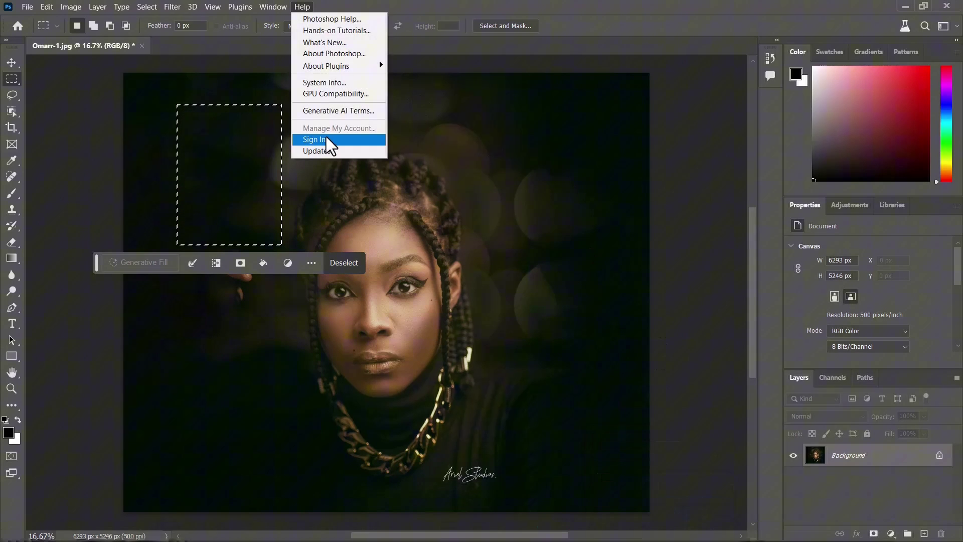
{"action": "left_click", "coordinate": [321, 139]}
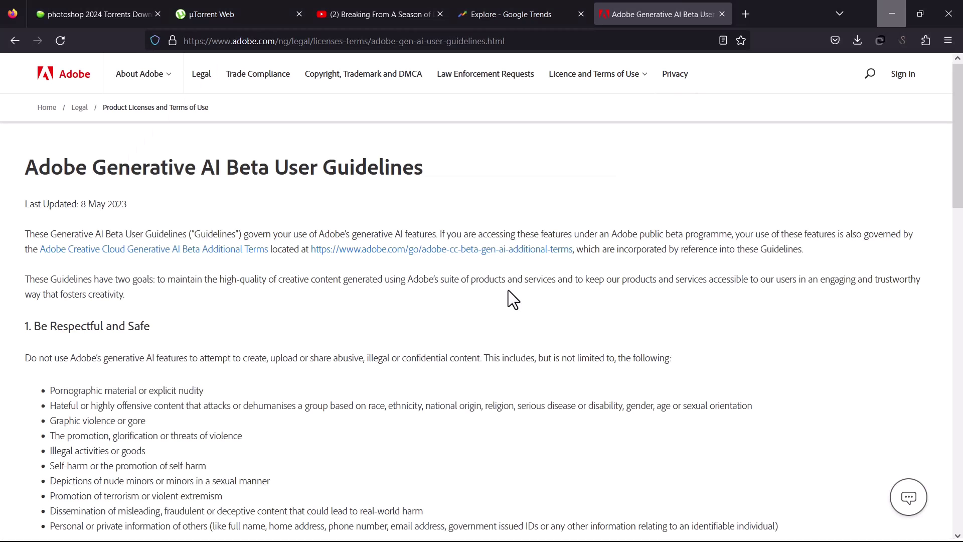
{"action": "left_click", "coordinate": [270, 15]}
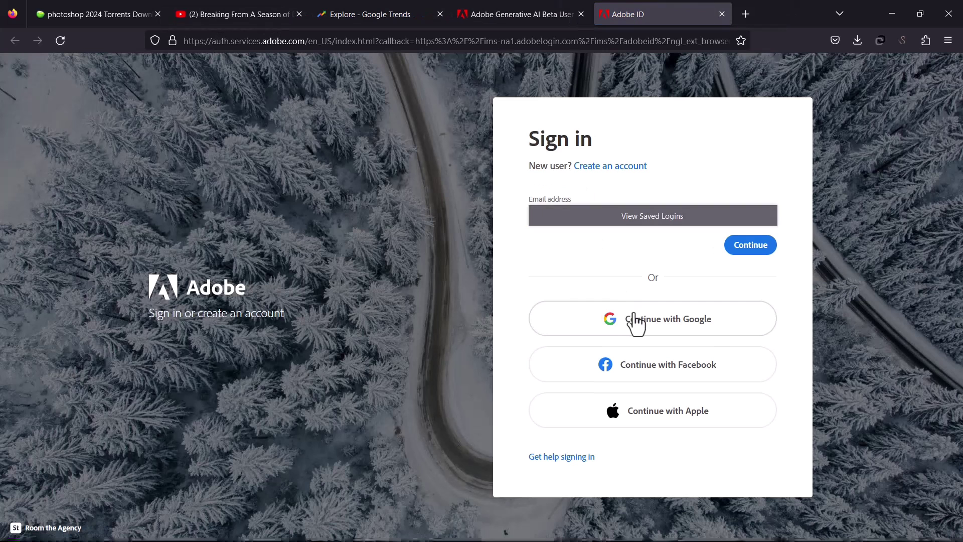
{"action": "left_click", "coordinate": [634, 317]}
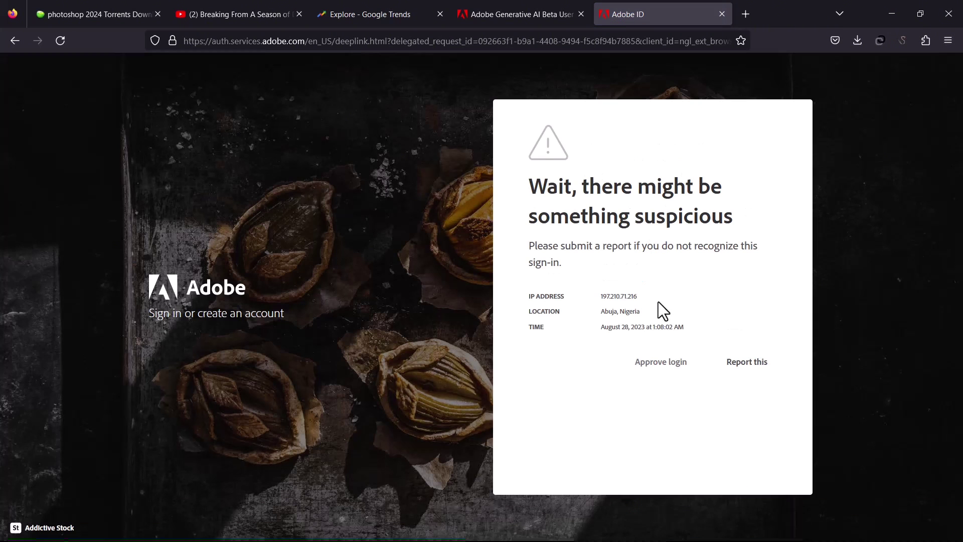
{"action": "left_click", "coordinate": [672, 371]}
{"action": "left_click", "coordinate": [892, 13]}
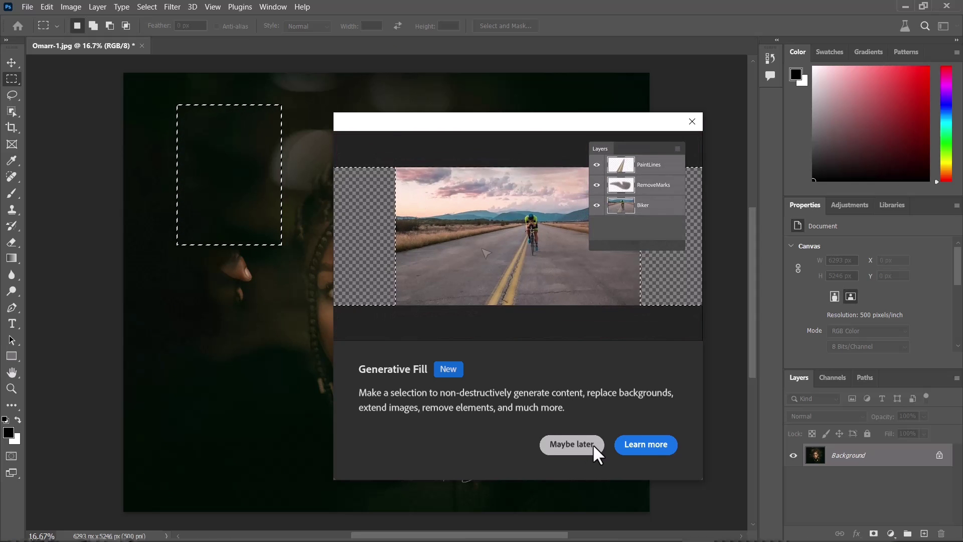
Dismiss the Generative Fill intro and select both side strips by inverting a central marquee.
{"action": "left_click", "coordinate": [576, 441]}
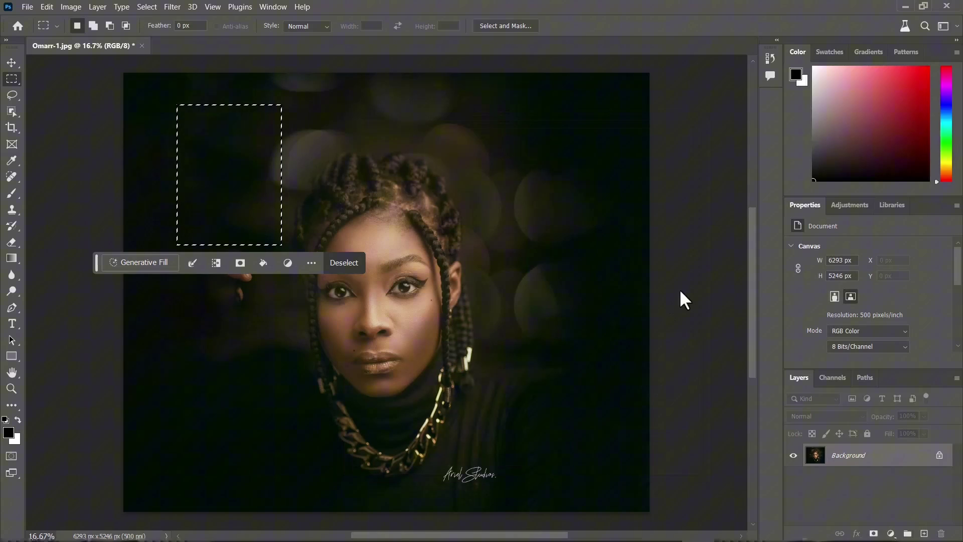
{"action": "left_click_drag", "start_coordinate": [286, 74], "coordinate": [519, 506]}
{"action": "left_click", "coordinate": [390, 512]}
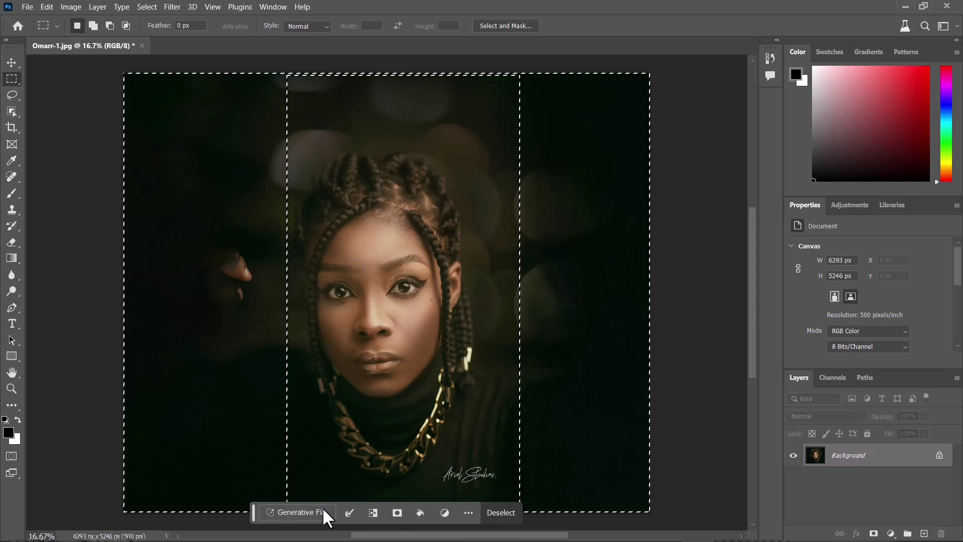
Start Generative Fill, accept the AI terms, and enter the prompt 'dark bokeh background'.
{"action": "left_click", "coordinate": [320, 510]}
{"action": "left_click", "coordinate": [600, 302]}
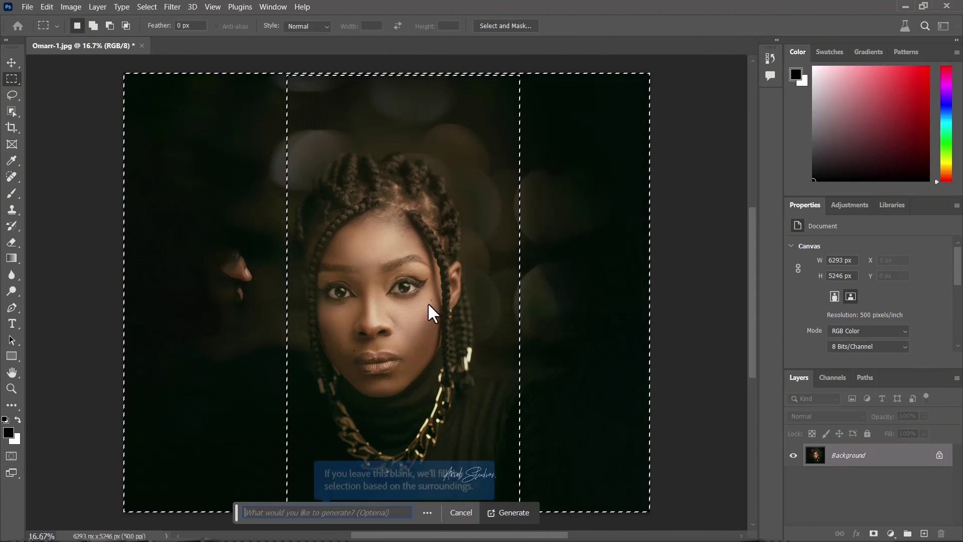
{"action": "type", "text": "dark boke"}
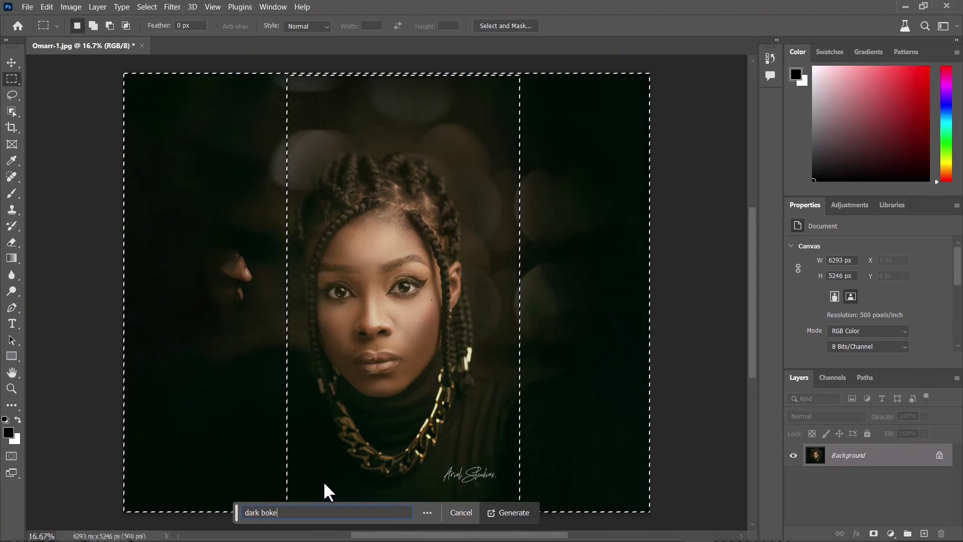
{"action": "type", "text": "h background"}
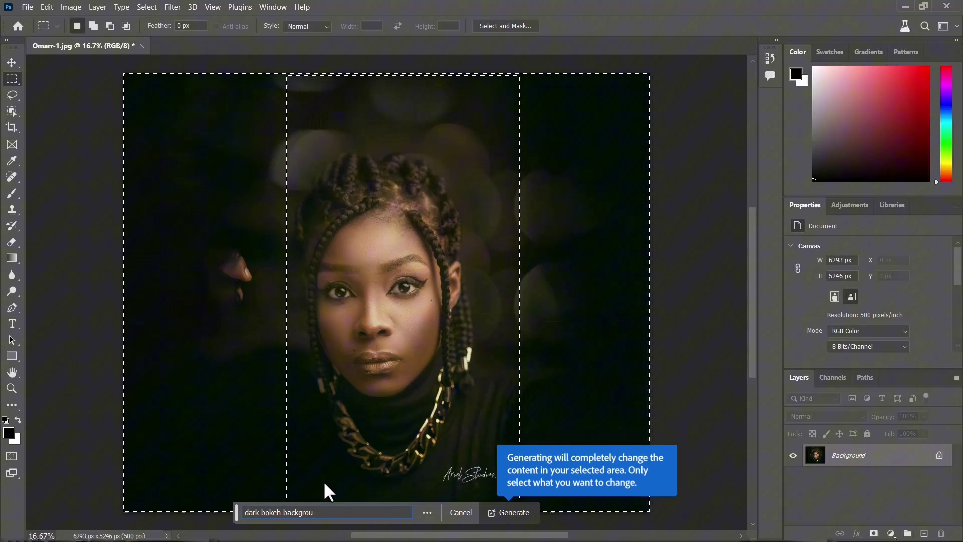
Generate the 'dark bokeh background' fill into both side areas as a new layer.
{"action": "left_click", "coordinate": [499, 517]}
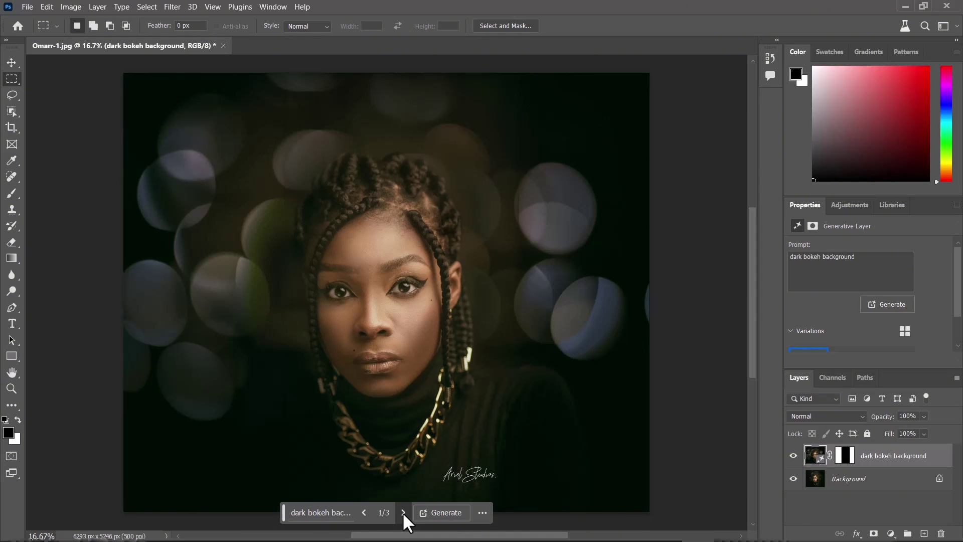
Step to bokeh variation 3 of 3, with larger, warmer circles.
{"action": "left_click", "coordinate": [403, 513]}
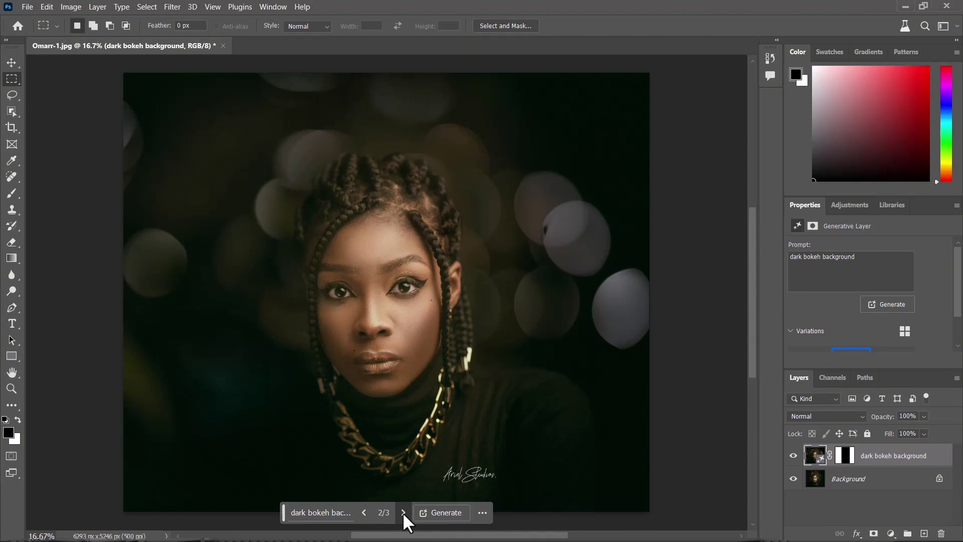
{"action": "left_click", "coordinate": [403, 512]}
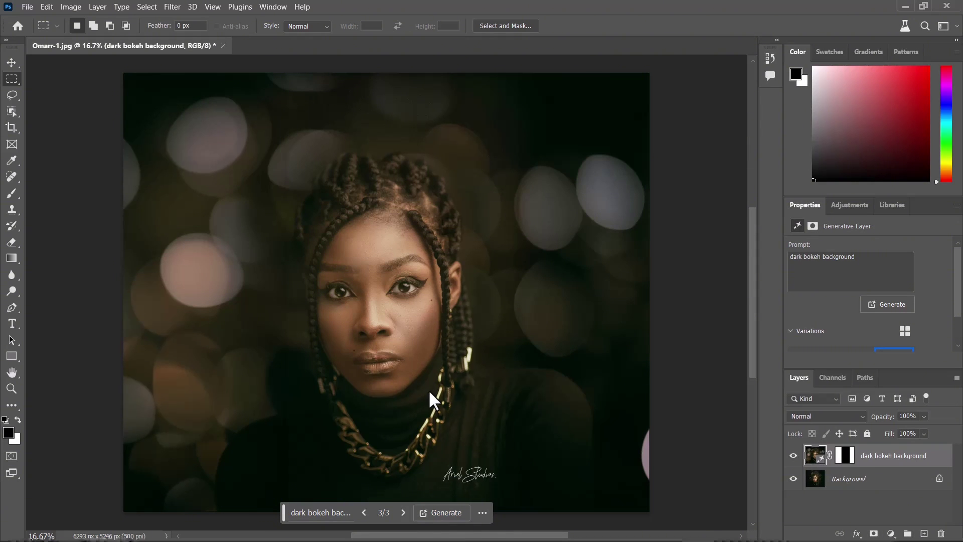
Lasso the mouth on the Background layer, generate 'cigar', and settle on variation 3.
{"action": "left_click", "coordinate": [12, 94]}
{"action": "key", "text": "alt+bracketleft"}
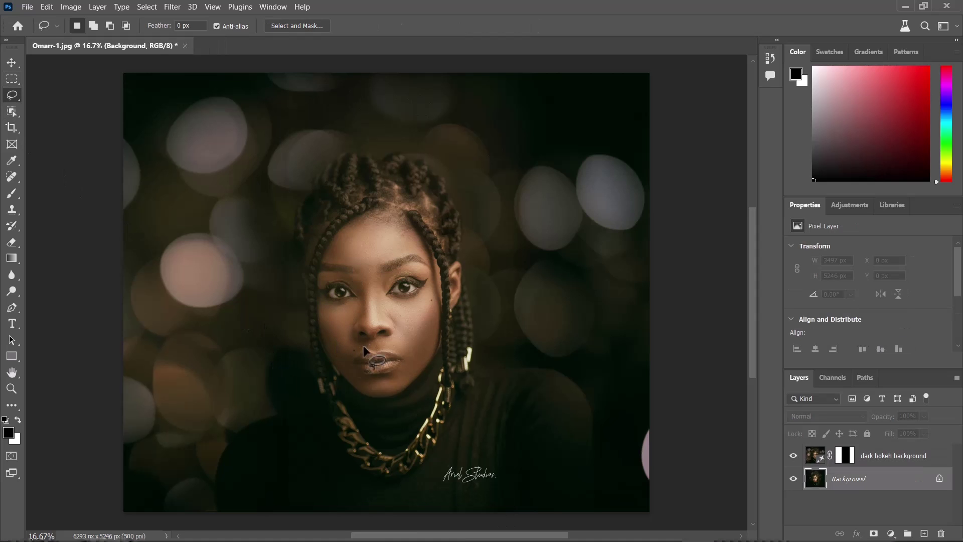
{"action": "mouse_move", "coordinate": [369, 345]}
{"action": "left_mouse_down"}
{"action": "mouse_move", "coordinate": [324, 454]}
{"action": "mouse_move", "coordinate": [386, 425]}
{"action": "mouse_move", "coordinate": [396, 352]}
{"action": "left_mouse_up"}
{"action": "left_click", "coordinate": [275, 477]}
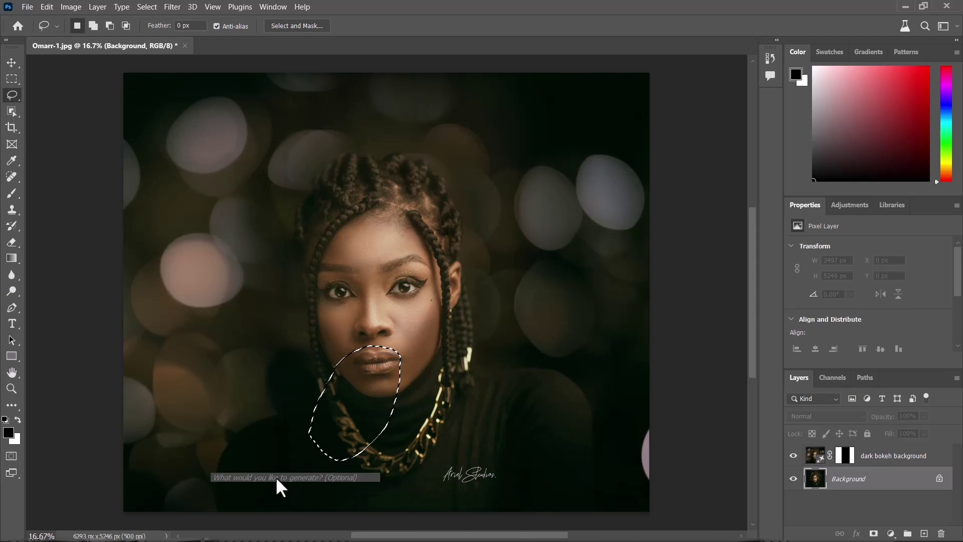
{"action": "type", "text": "cigar"}
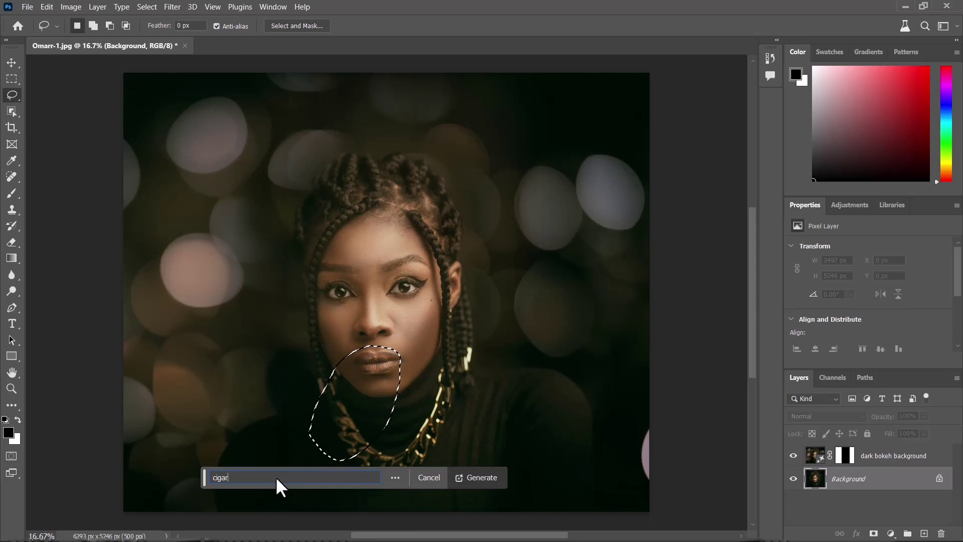
{"action": "left_click", "coordinate": [468, 473]}
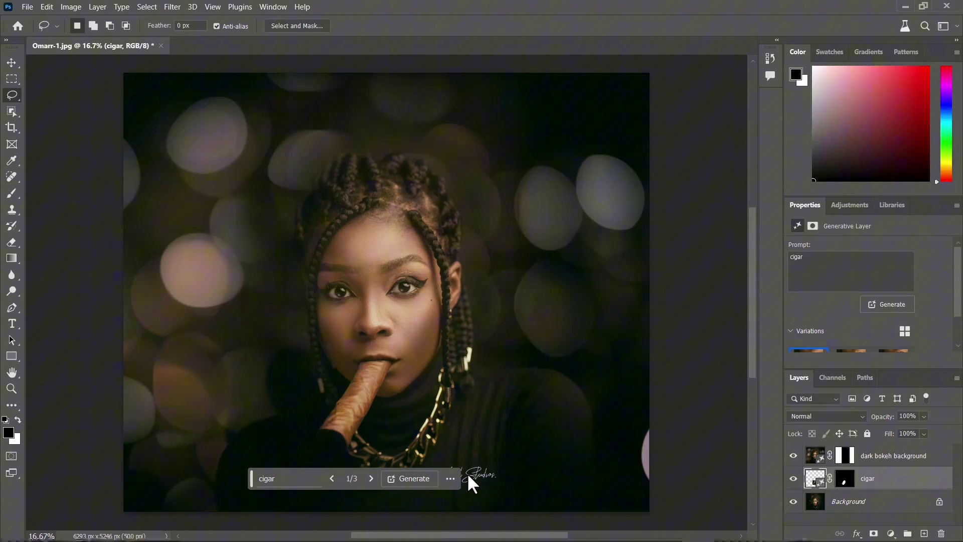
{"action": "left_click", "coordinate": [377, 475]}
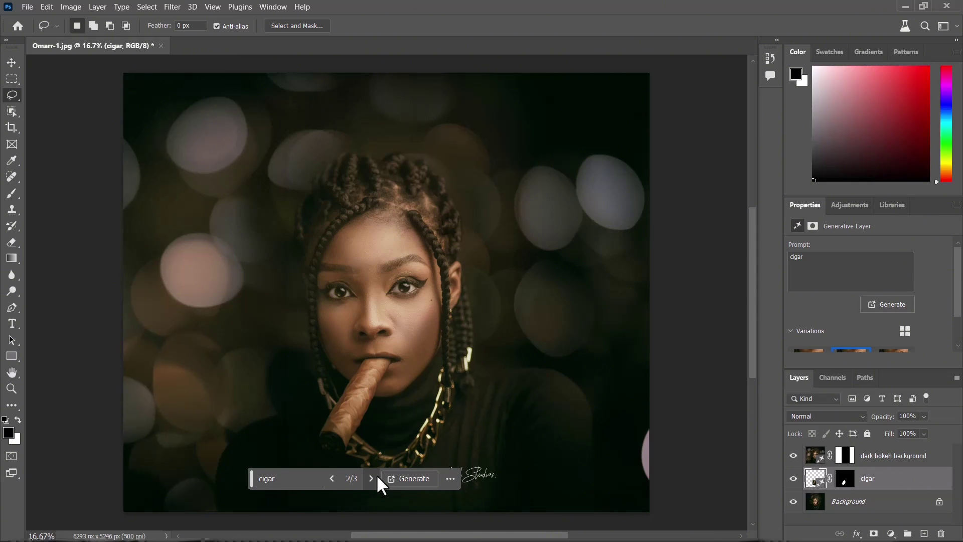
{"action": "left_click", "coordinate": [372, 478]}
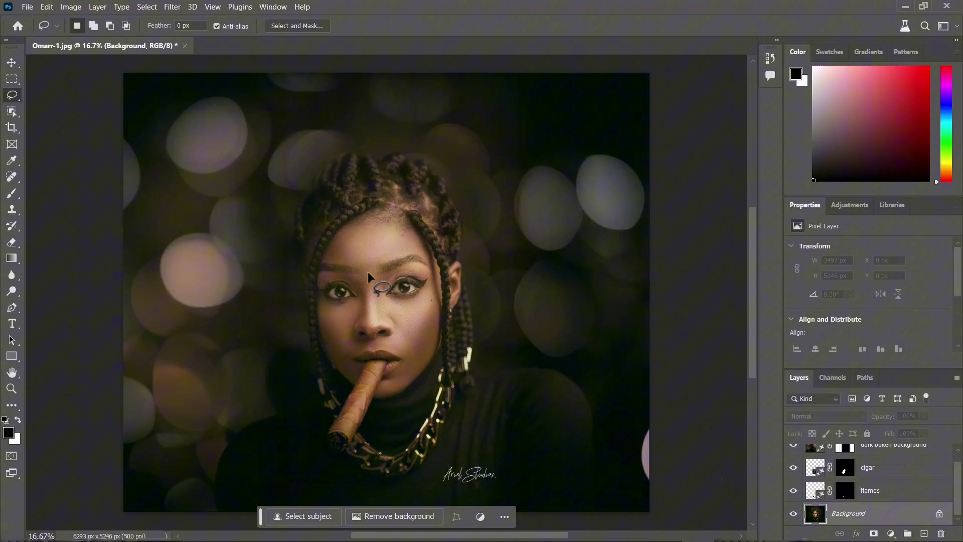
Lasso a band across the eyes and generate 'dark futuristic sunglasses'.
{"action": "mouse_move", "coordinate": [292, 285]}
{"action": "left_mouse_down"}
{"action": "mouse_move", "coordinate": [303, 305]}
{"action": "mouse_move", "coordinate": [439, 308]}
{"action": "mouse_move", "coordinate": [465, 272]}
{"action": "mouse_move", "coordinate": [444, 275]}
{"action": "left_mouse_up"}
{"action": "left_click", "coordinate": [300, 326]}
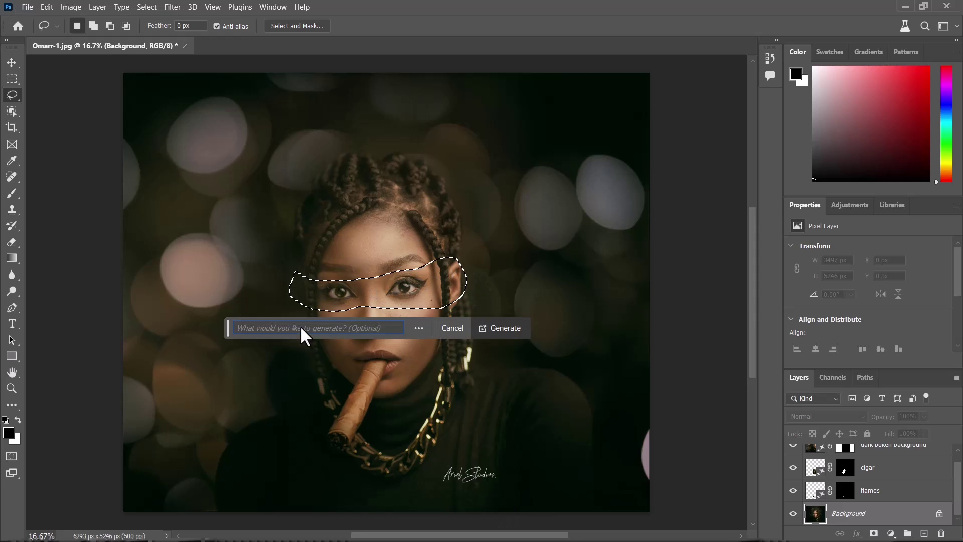
{"action": "type", "text": "dark sunglasses"}
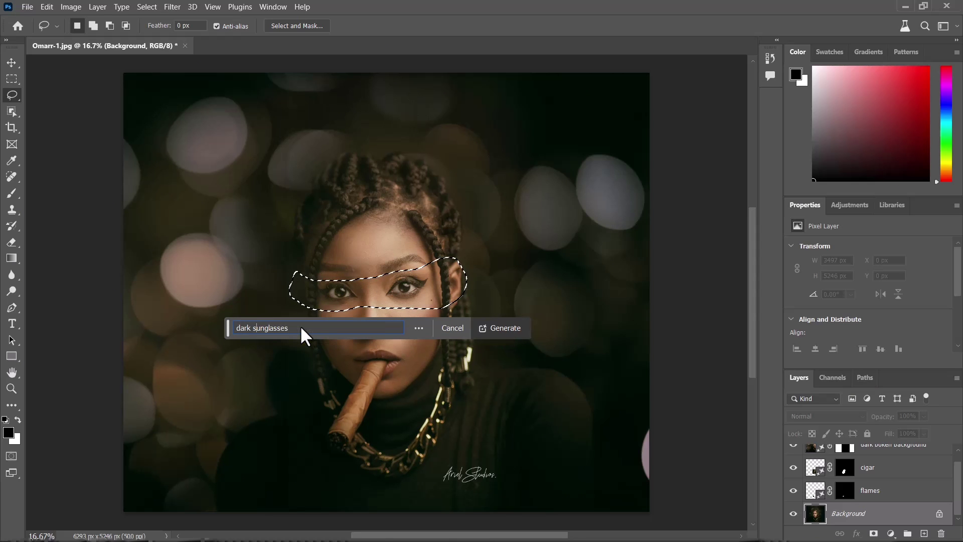
{"action": "key", "text": "ctrl+Left"}
{"action": "type", "text": "futuristic"}
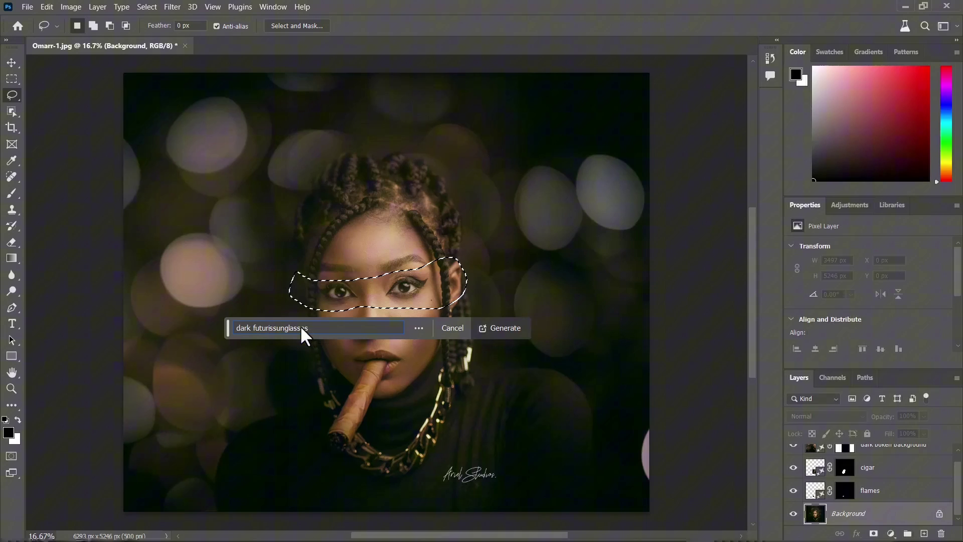
{"action": "key", "text": "Return"}
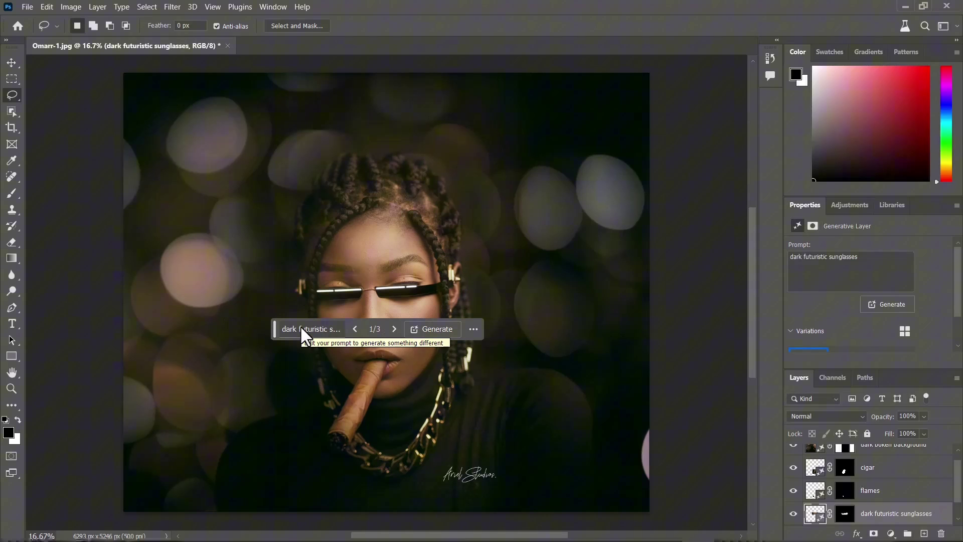
Preview sunglasses variations 2 and 3, then regenerate with the prompt shortened to 'dark sunglasses'.
{"action": "left_click", "coordinate": [393, 328]}
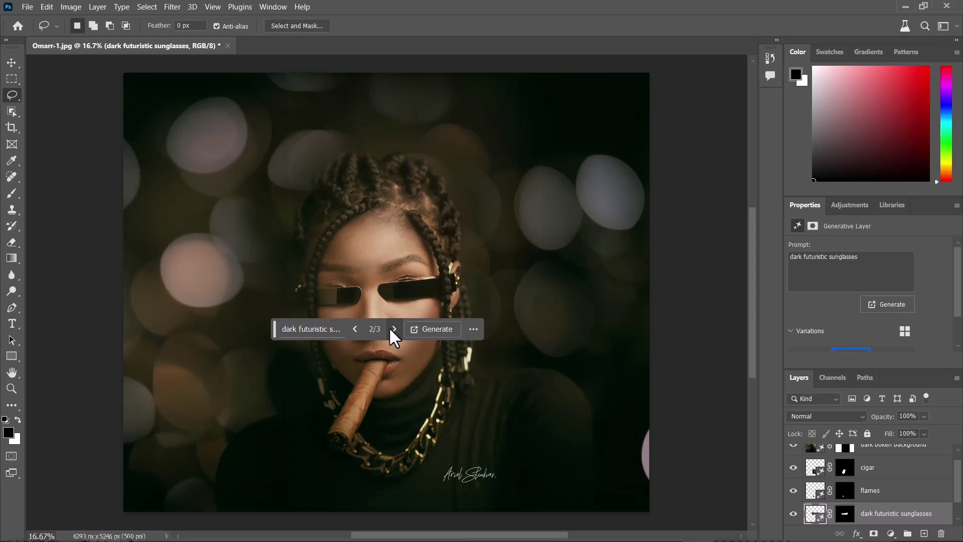
{"action": "left_click", "coordinate": [393, 328]}
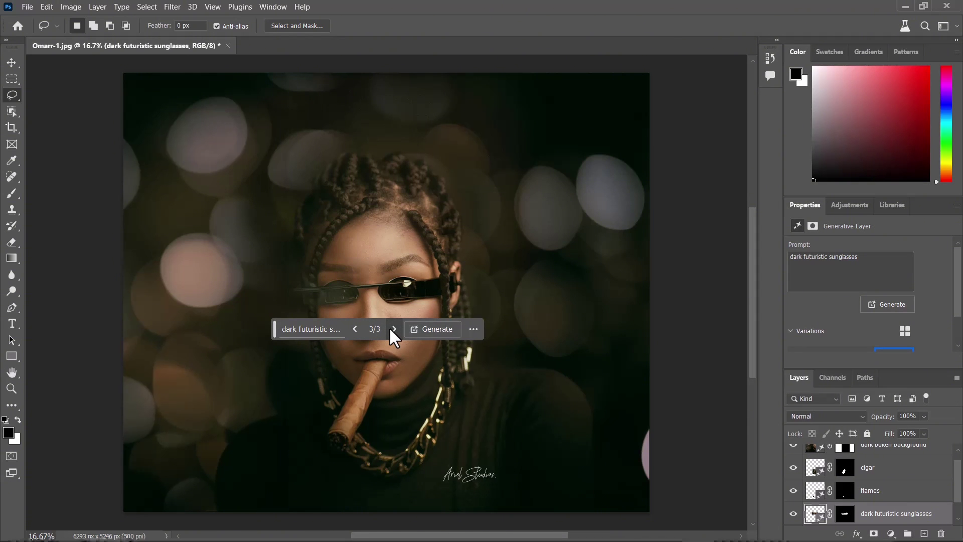
{"action": "left_click", "coordinate": [329, 329]}
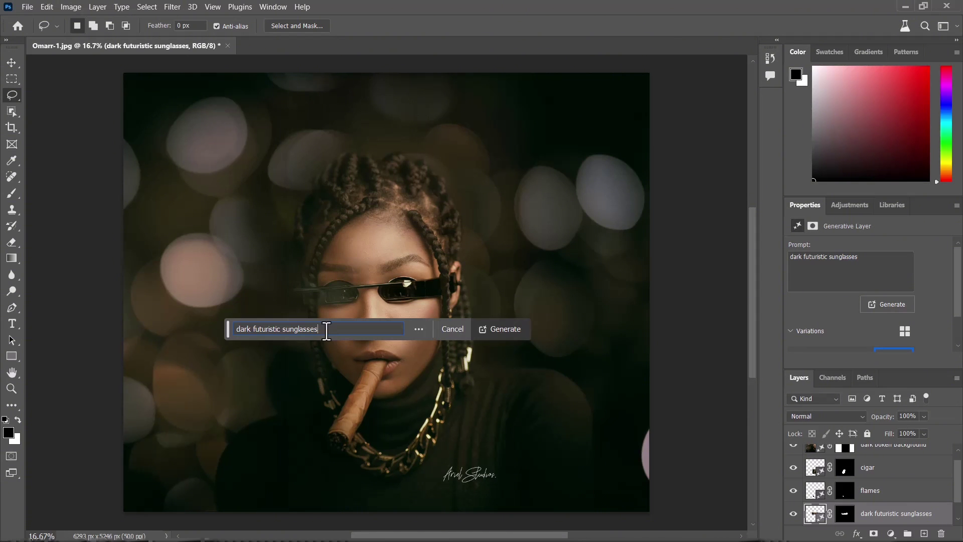
{"action": "left_click_drag", "start_coordinate": [283, 330], "coordinate": [255, 331]}
{"action": "key", "text": "Return"}
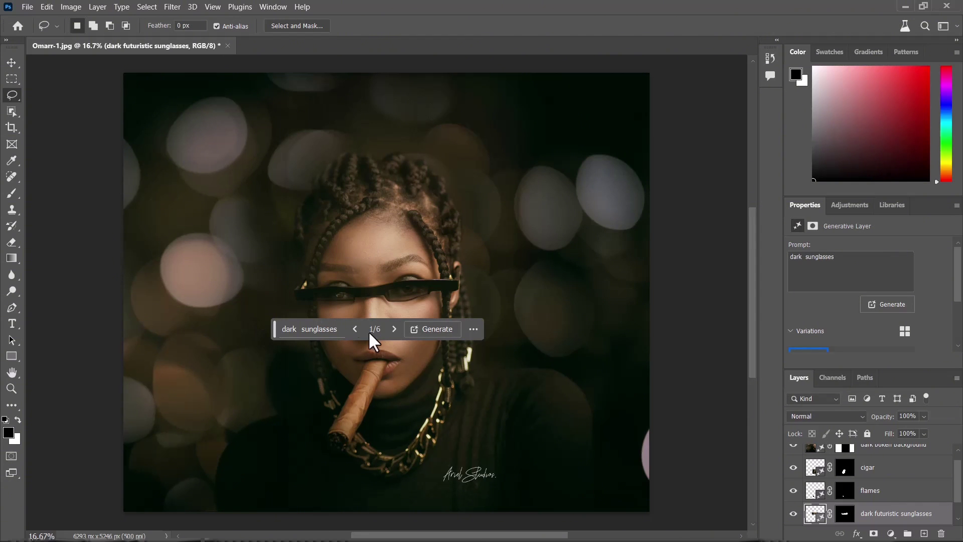
Browse the six sunglasses variations and keep variation 2 with slim gold frames.
{"action": "left_click", "coordinate": [393, 329]}
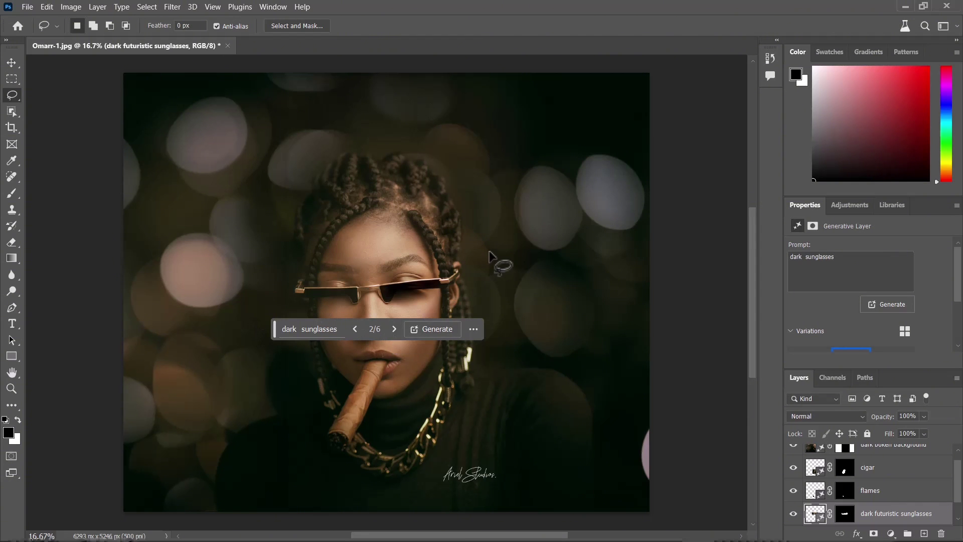
{"action": "left_click", "coordinate": [394, 327]}
{"action": "left_click", "coordinate": [394, 327]}
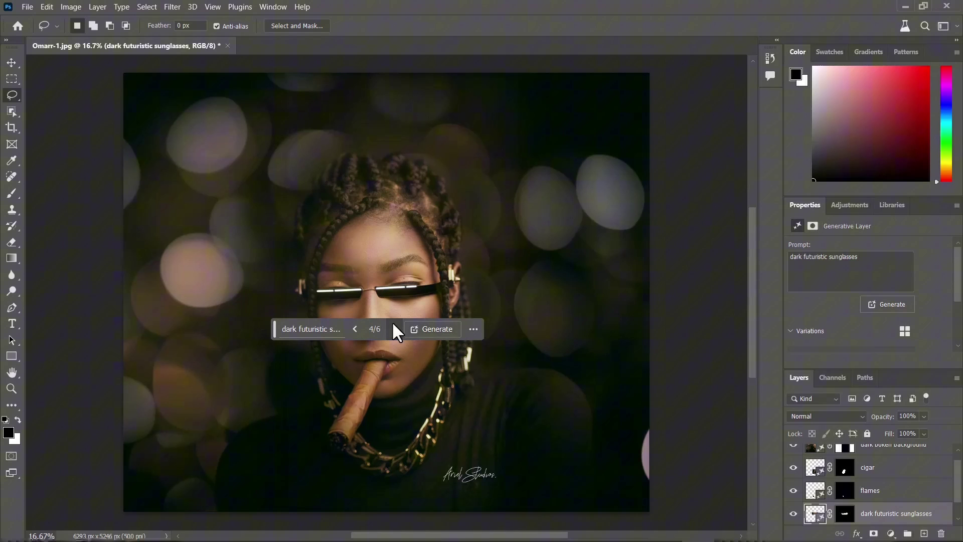
{"action": "left_click", "coordinate": [394, 327]}
{"action": "left_click", "coordinate": [355, 329]}
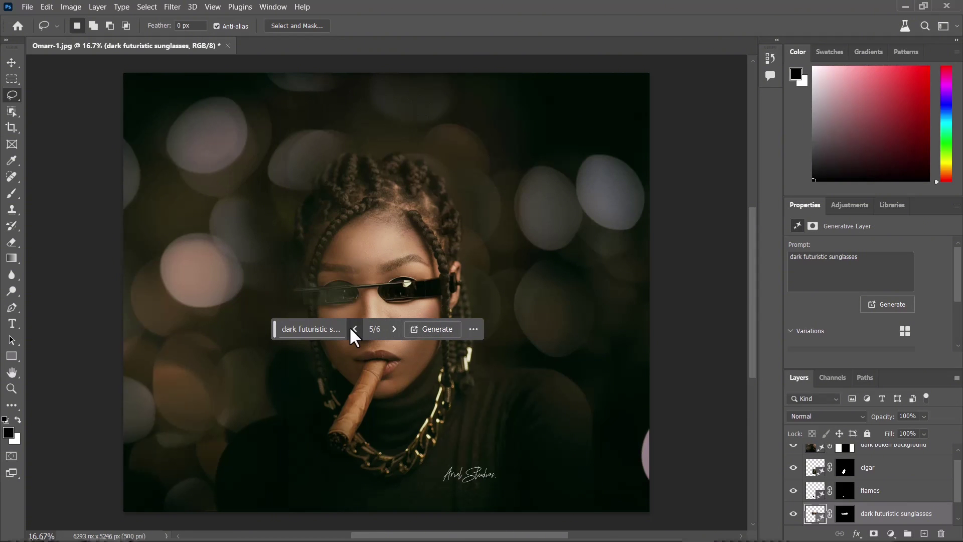
{"action": "left_click", "coordinate": [354, 329]}
{"action": "left_click", "coordinate": [351, 327]}
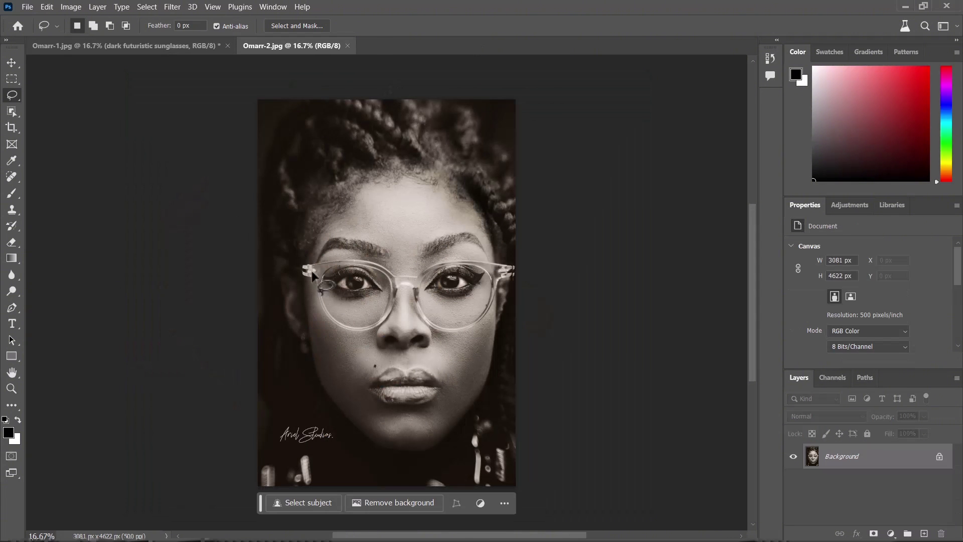
Lasso the second portrait's glasses, generate 'futuristic sunglasses', and keep round dark-lensed variation 3 of 3.
{"action": "mouse_move", "coordinate": [304, 265]}
{"action": "left_mouse_down"}
{"action": "mouse_move", "coordinate": [298, 277]}
{"action": "mouse_move", "coordinate": [357, 338]}
{"action": "mouse_move", "coordinate": [404, 295]}
{"action": "left_mouse_up"}
{"action": "mouse_move", "coordinate": [447, 334]}
{"action": "left_mouse_down"}
{"action": "mouse_move", "coordinate": [487, 316]}
{"action": "mouse_move", "coordinate": [521, 278]}
{"action": "mouse_move", "coordinate": [451, 263]}
{"action": "left_mouse_up"}
{"action": "left_click_drag", "start_coordinate": [368, 264], "coordinate": [306, 267]}
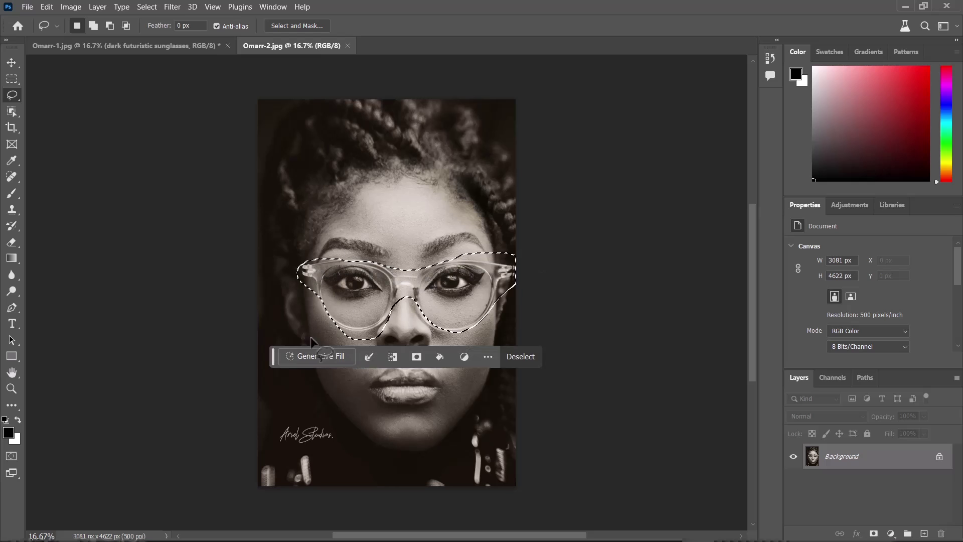
{"action": "left_click", "coordinate": [310, 357]}
{"action": "type", "text": "futurist"}
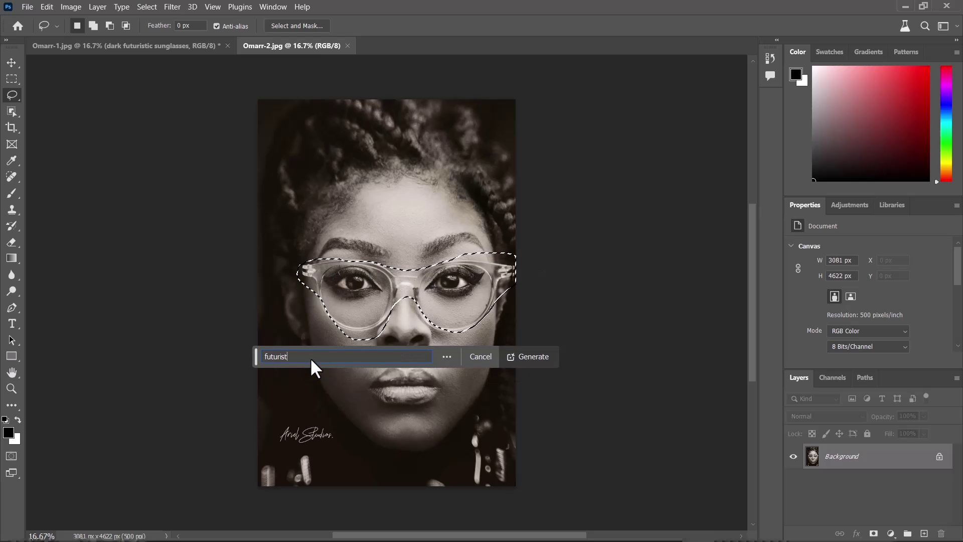
{"action": "type", "text": "ic sunglasses"}
{"action": "key", "text": "Return"}
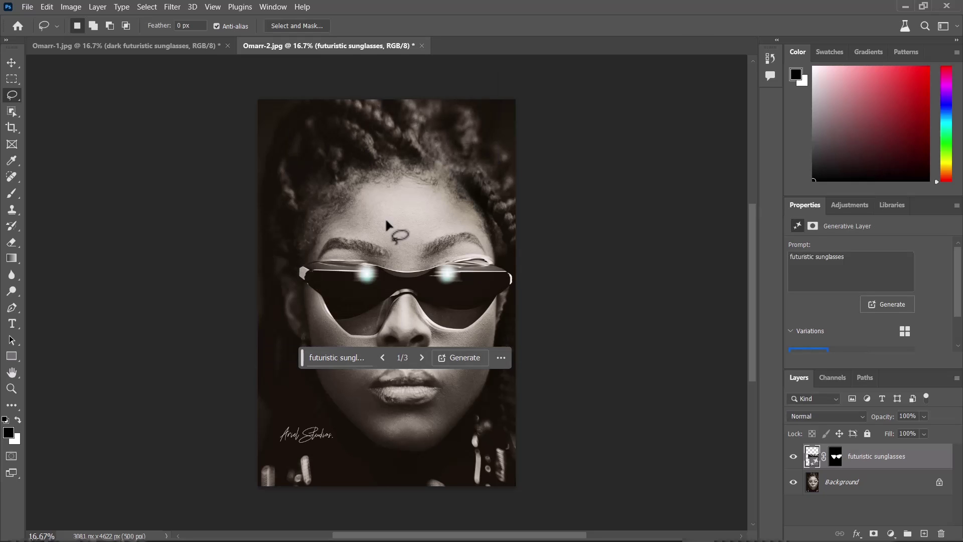
{"action": "left_click", "coordinate": [422, 358]}
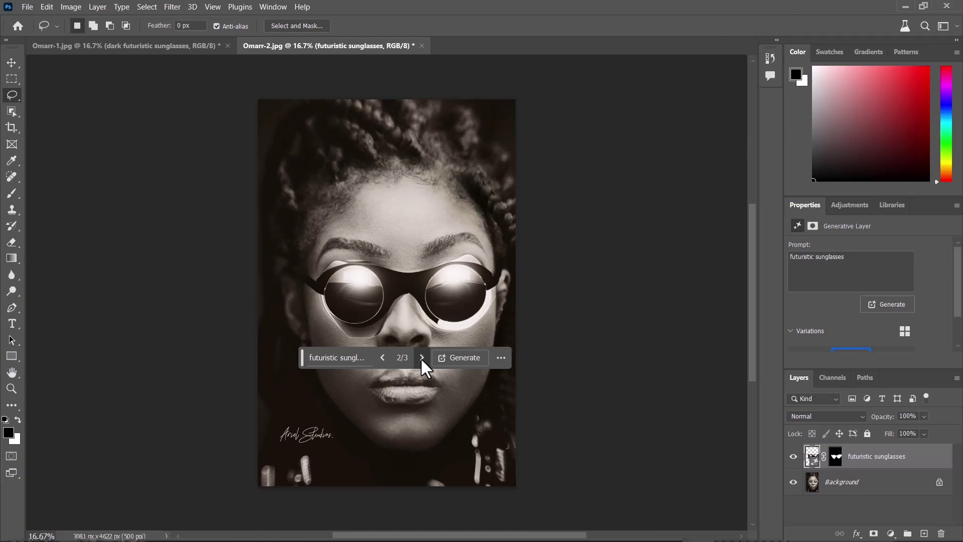
{"action": "left_click", "coordinate": [421, 357]}
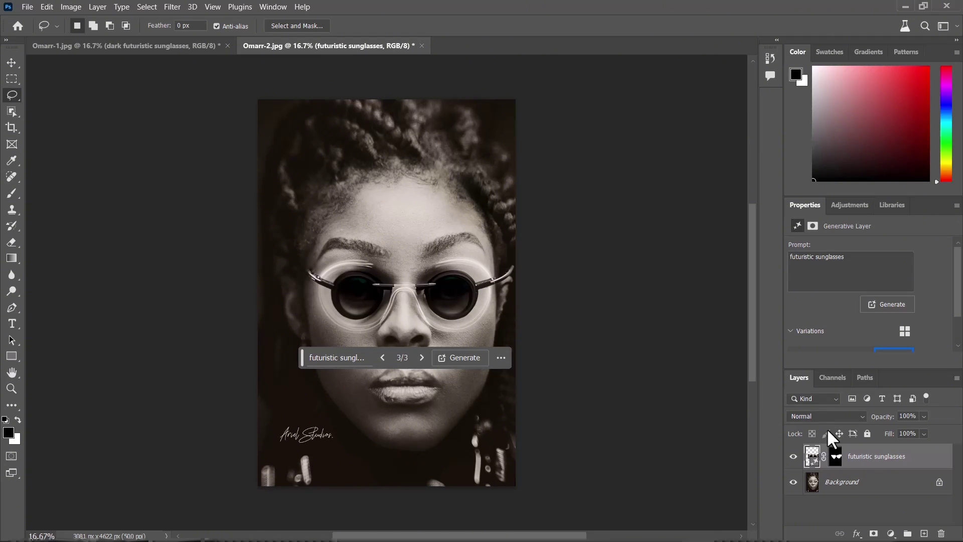
Crop the canvas out left, right and down to 4904 × 5426 px; prompt 'dark futuristic bokeh and chain necklace'.
{"action": "key", "text": "alt+bracketleft"}
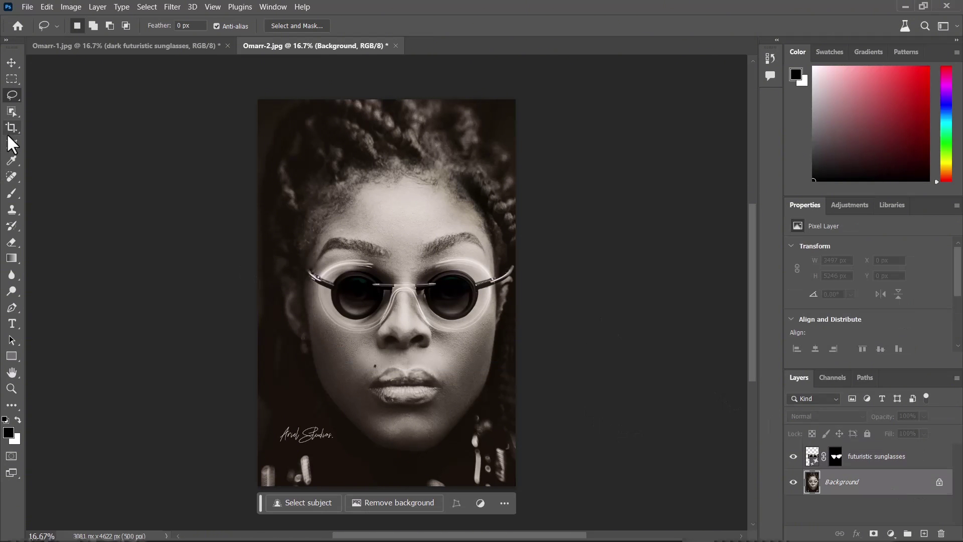
{"action": "key", "text": "c"}
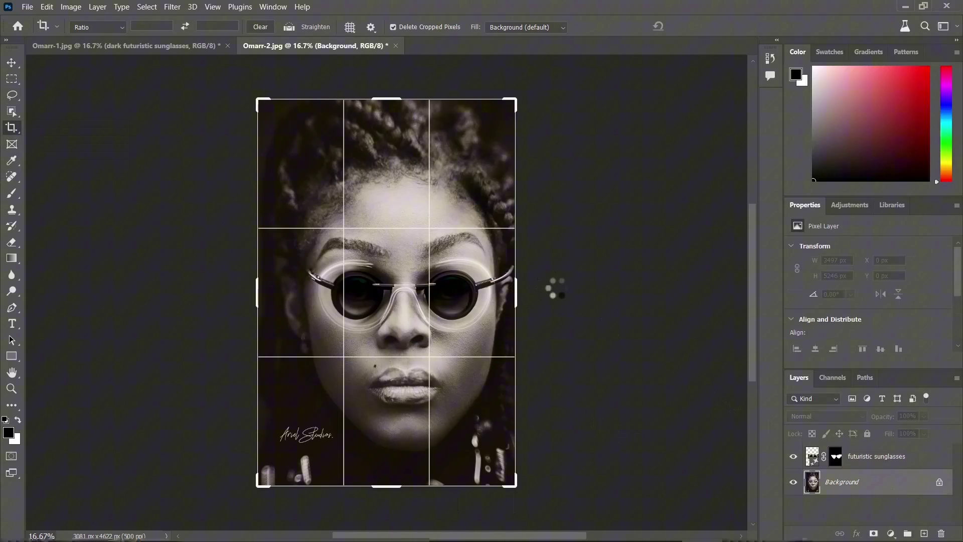
{"action": "left_click_drag", "start_coordinate": [559, 289], "coordinate": [559, 290]}
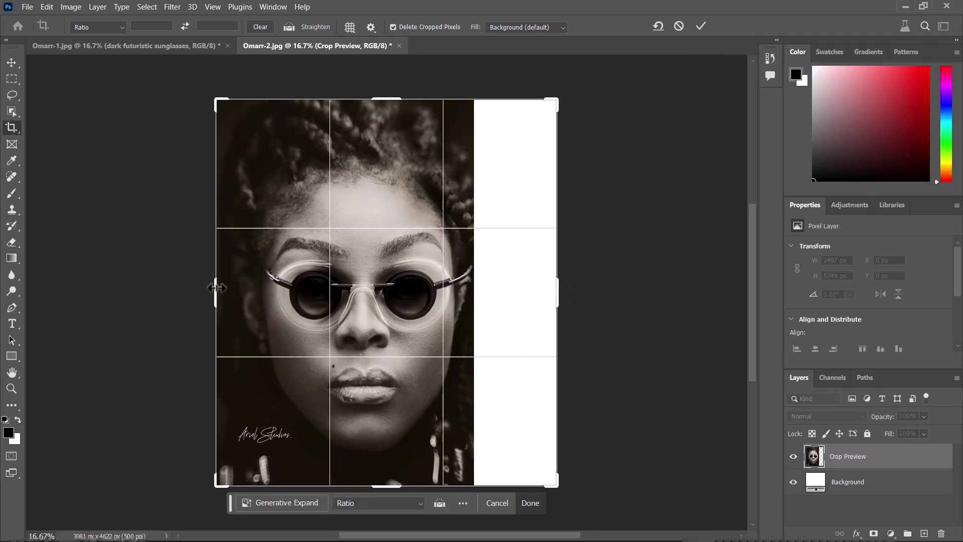
{"action": "left_click_drag", "start_coordinate": [215, 293], "coordinate": [181, 291]}
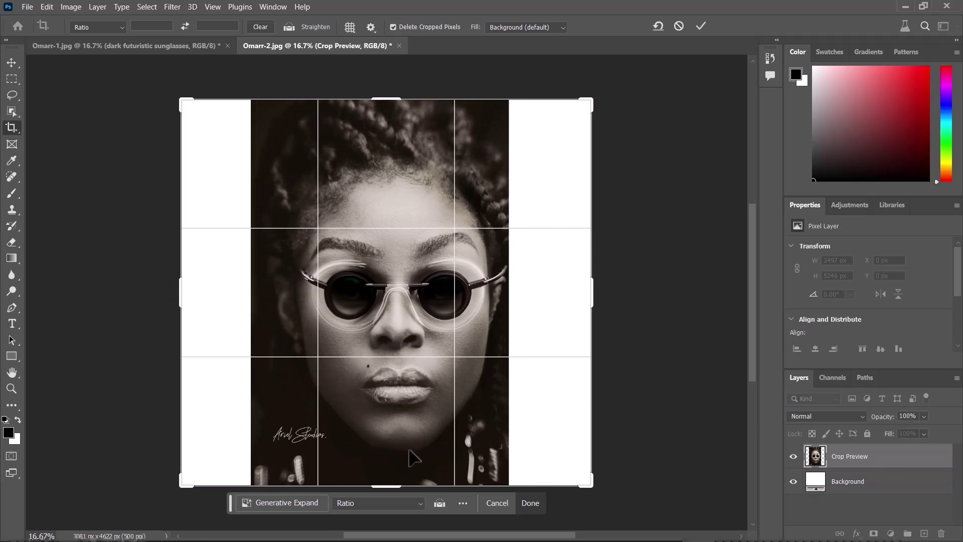
{"action": "left_click_drag", "start_coordinate": [390, 486], "coordinate": [384, 507]}
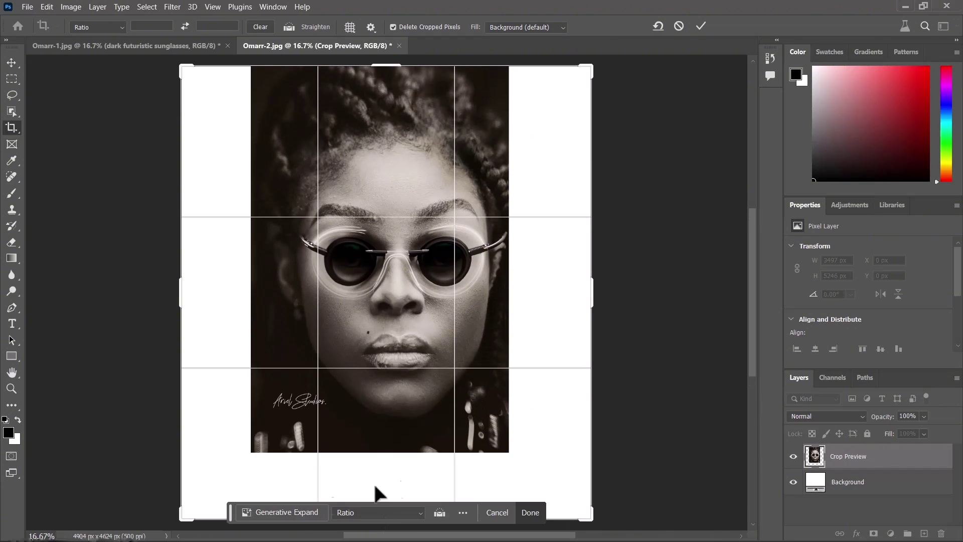
{"action": "left_click", "coordinate": [296, 510]}
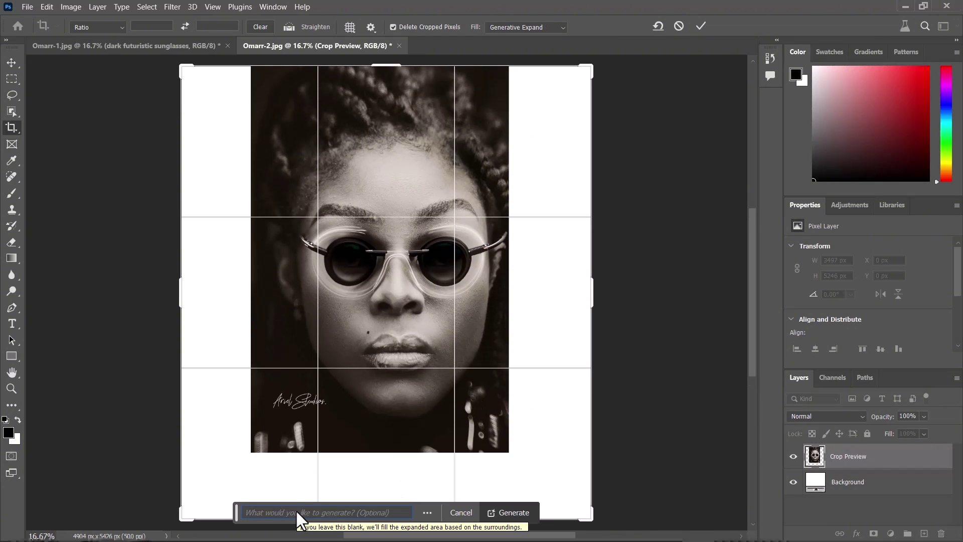
{"action": "type", "text": "dark"}
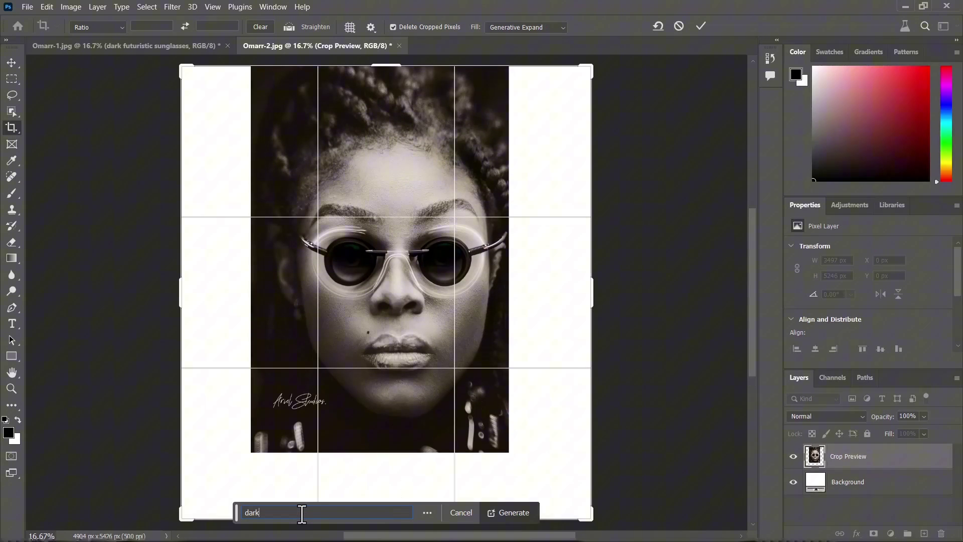
{"action": "type", "text": " futuristic"}
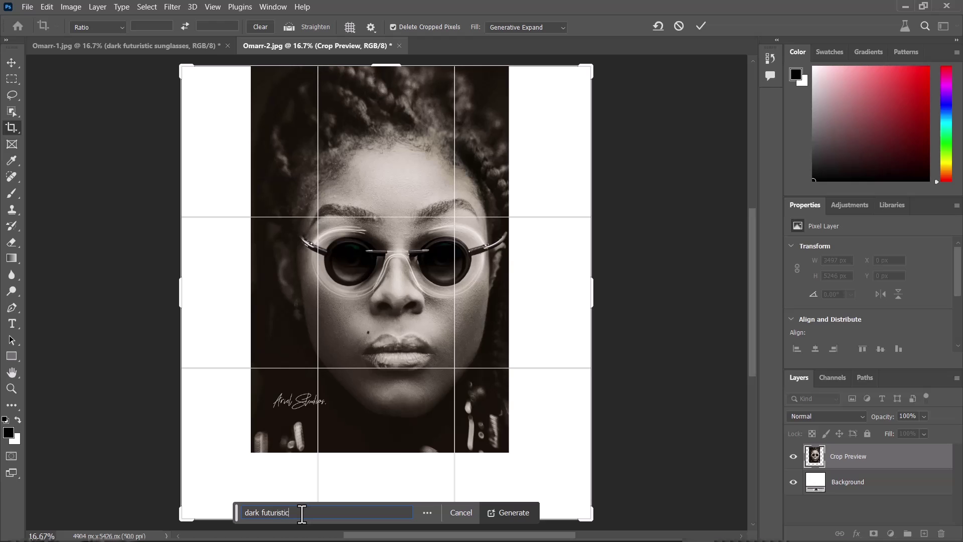
{"action": "type", "text": " bokeh and chain ne"}
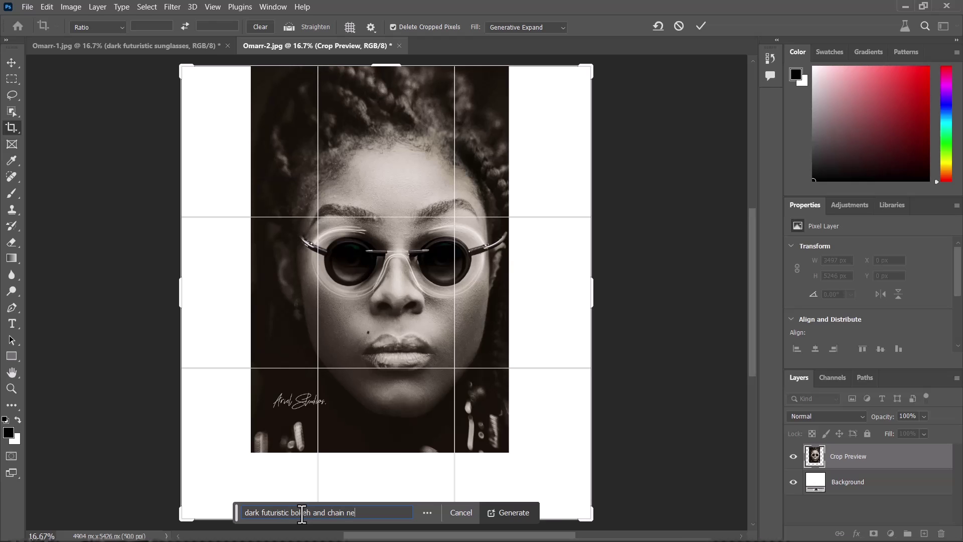
{"action": "type", "text": "cklace"}
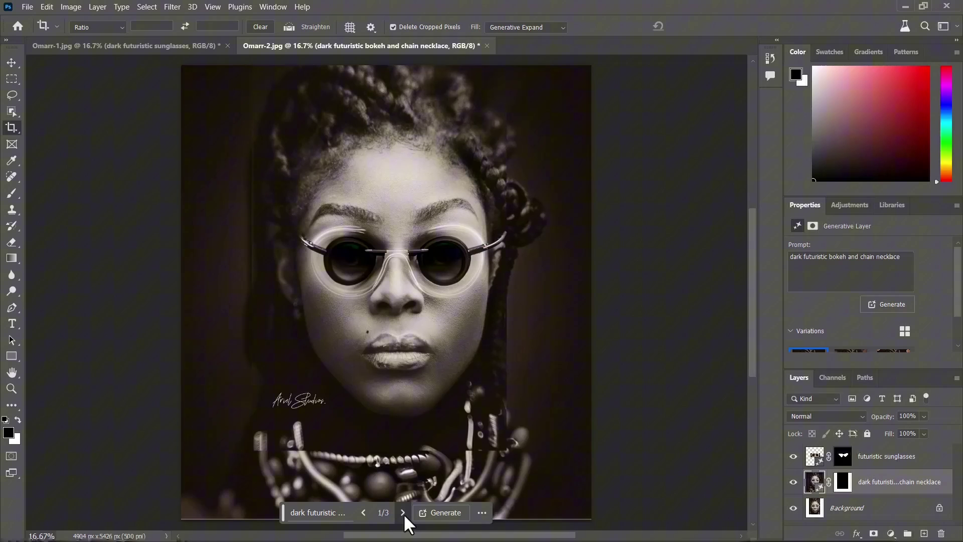
Compare the three Generative Expand variations and pick variation 2, with large bokeh lights and a beaded necklace.
{"action": "left_click", "coordinate": [404, 514]}
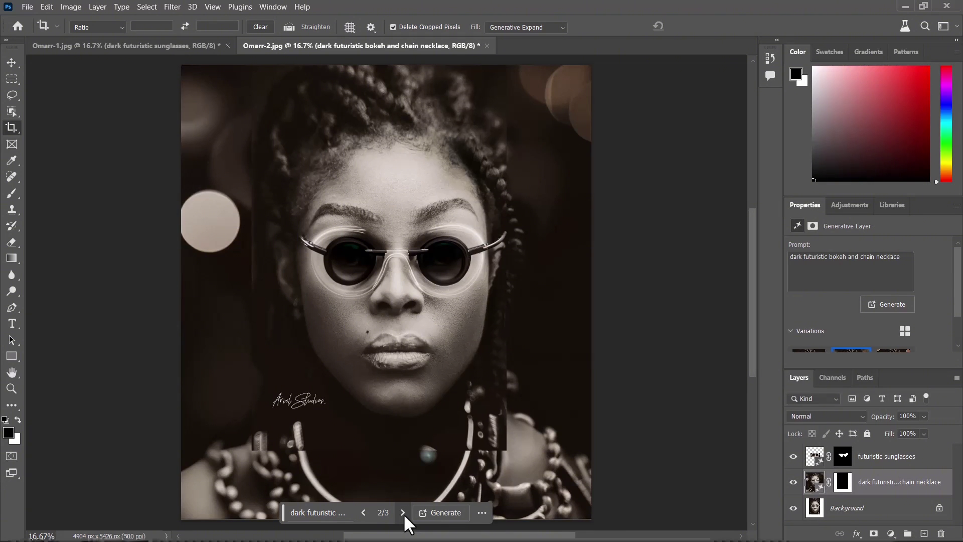
{"action": "left_click", "coordinate": [403, 512]}
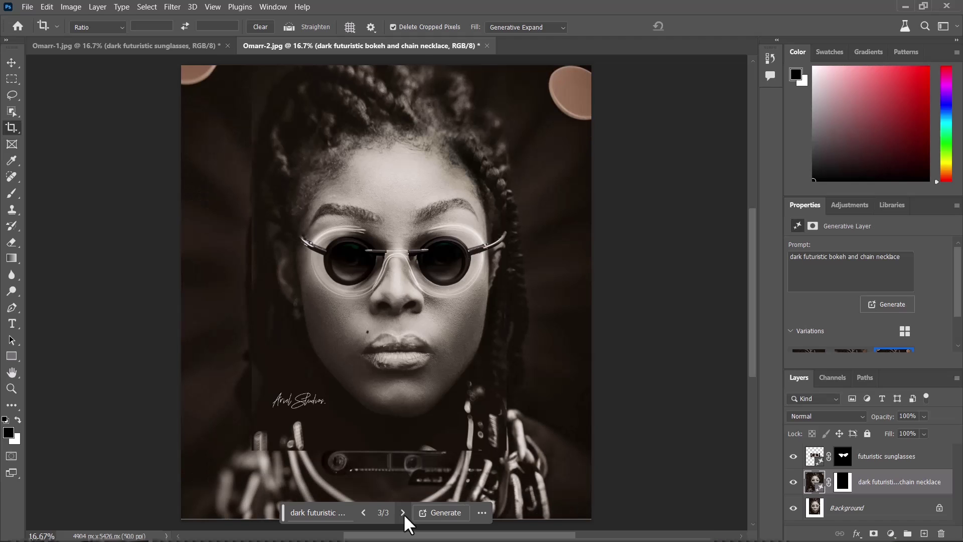
{"action": "left_click", "coordinate": [361, 511]}
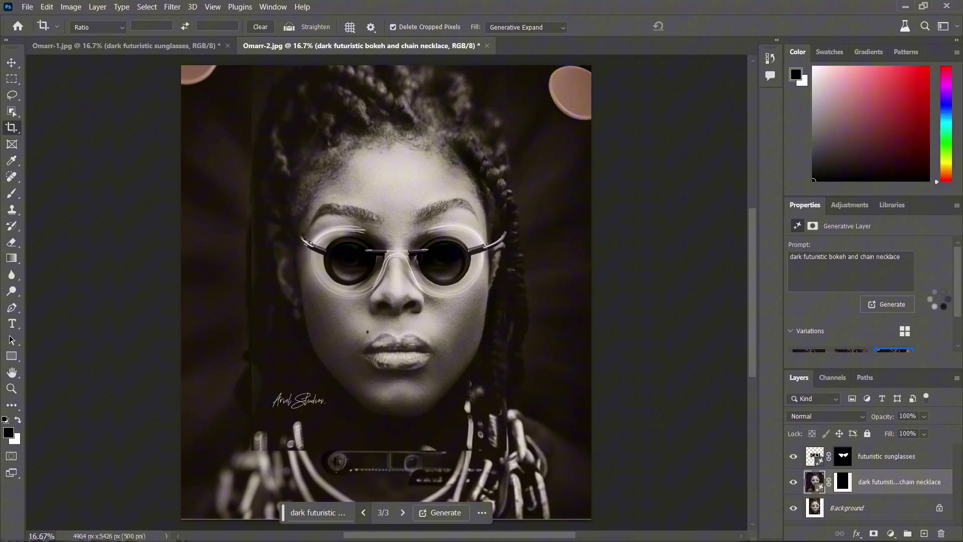
{"action": "scroll", "coordinate": [870, 291], "scroll_direction": "down", "scroll_amount": 1}
{"action": "left_click", "coordinate": [851, 326]}
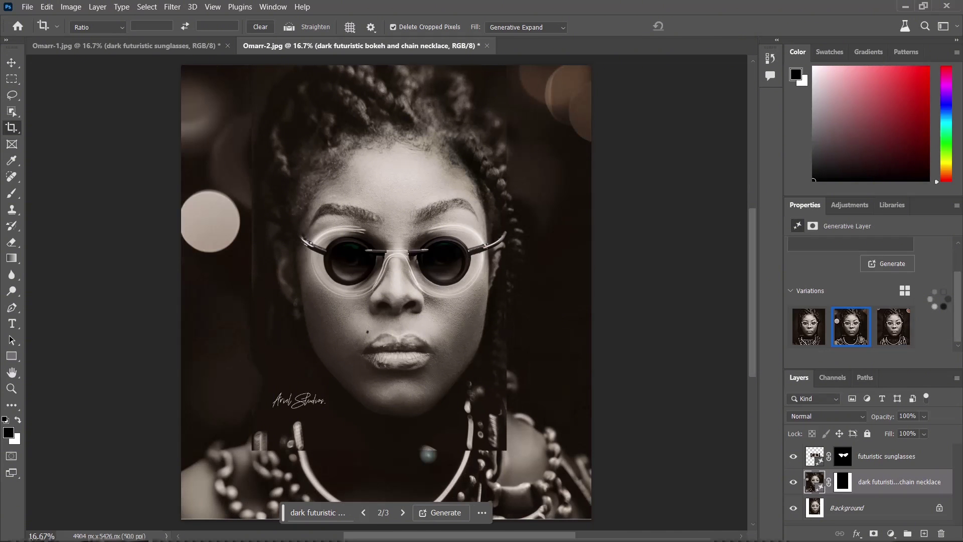